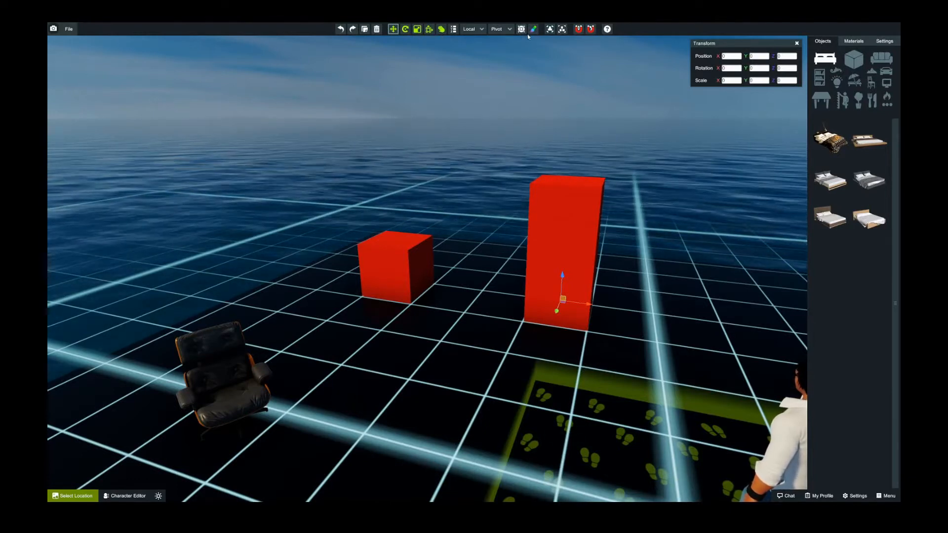
Move the small red cube freely by a small distance across the ground grid
key("w")
right_click_drag(540, 119, 503, 154)
key("s")
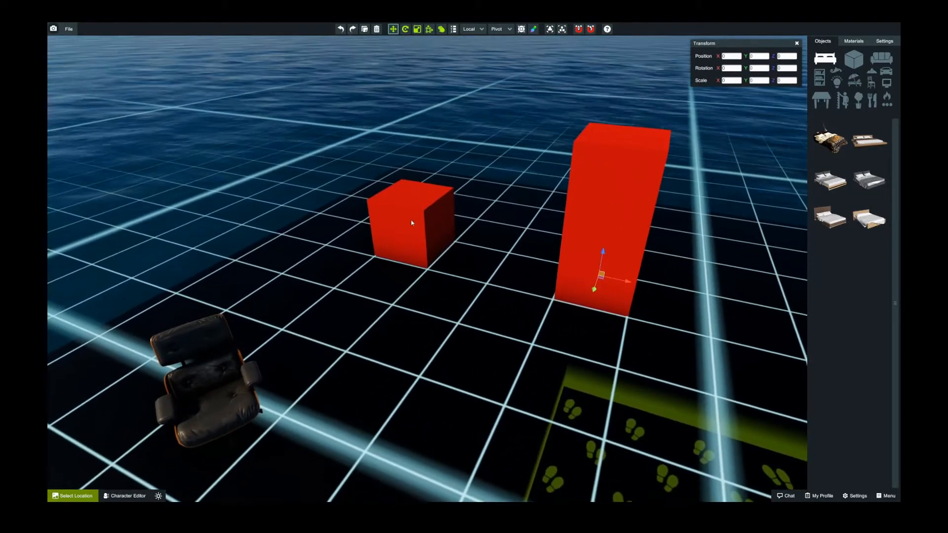
left_click(413, 220)
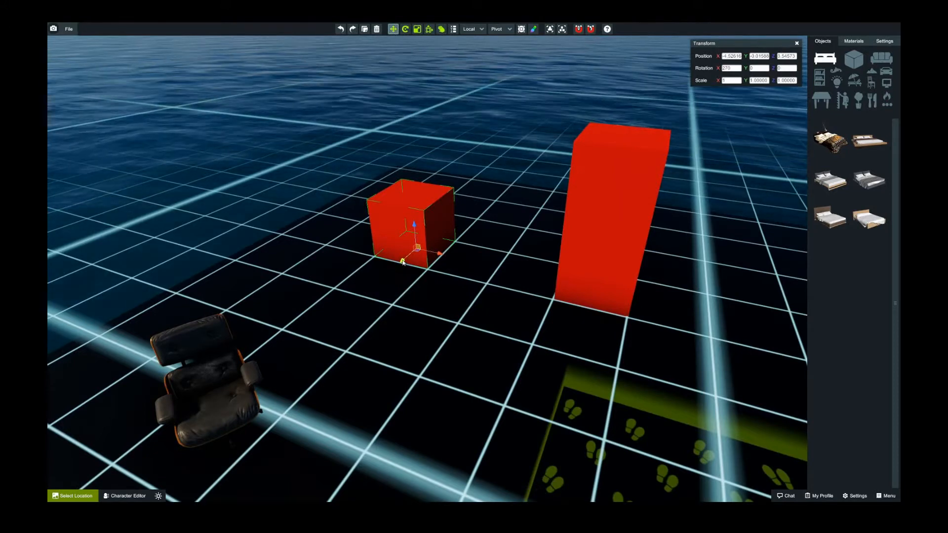
left_click_drag(417, 258, 439, 253)
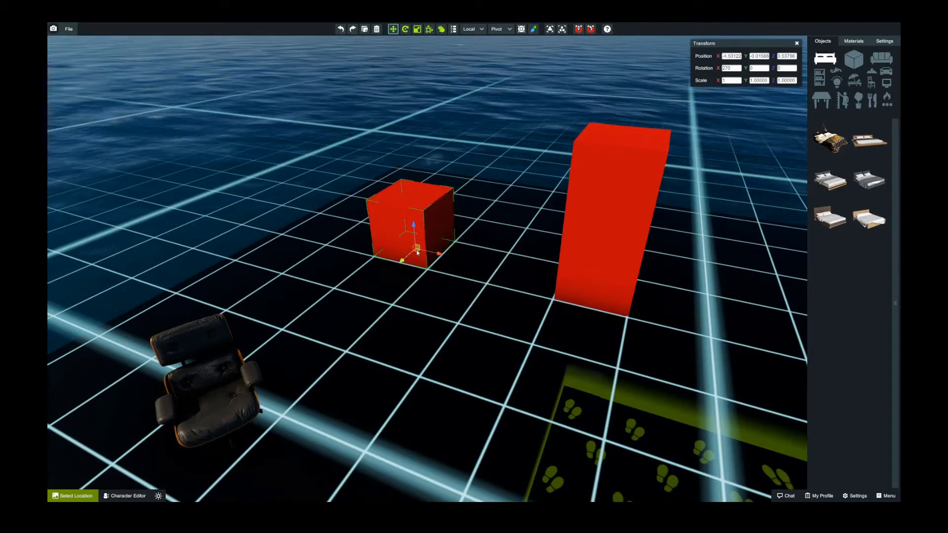
mouse_move(418, 253)
left_mouse_down()
mouse_move(398, 278)
mouse_move(474, 260)
mouse_move(374, 262)
mouse_move(442, 302)
mouse_move(432, 240)
mouse_move(365, 275)
mouse_move(451, 271)
mouse_move(418, 248)
left_mouse_up()
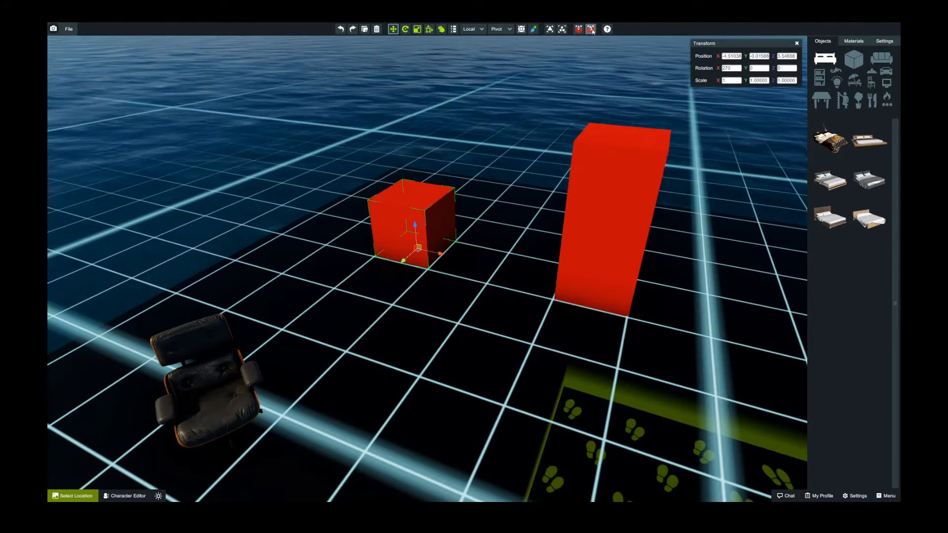
Show the editor's snap settings and shift the small cube along X with a 1 m snap step and back again
left_click(885, 41)
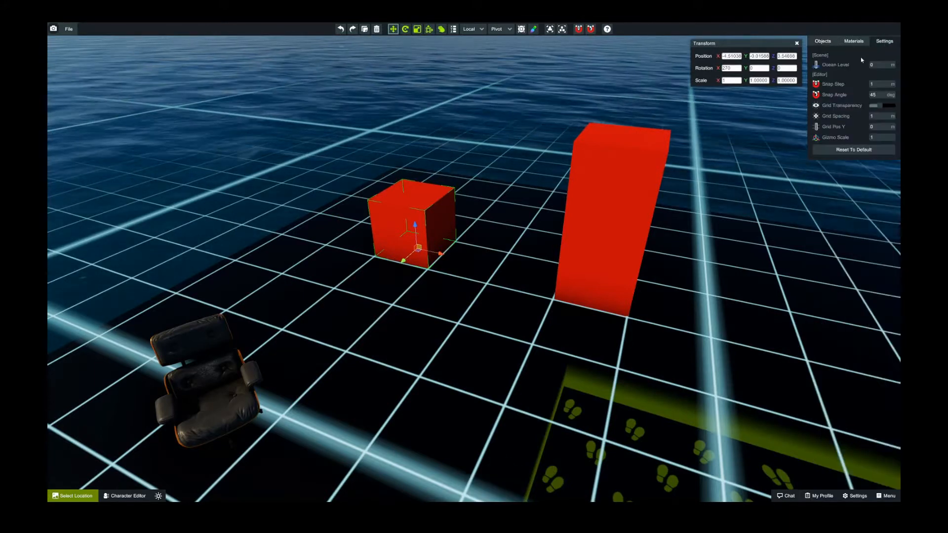
left_click(879, 85)
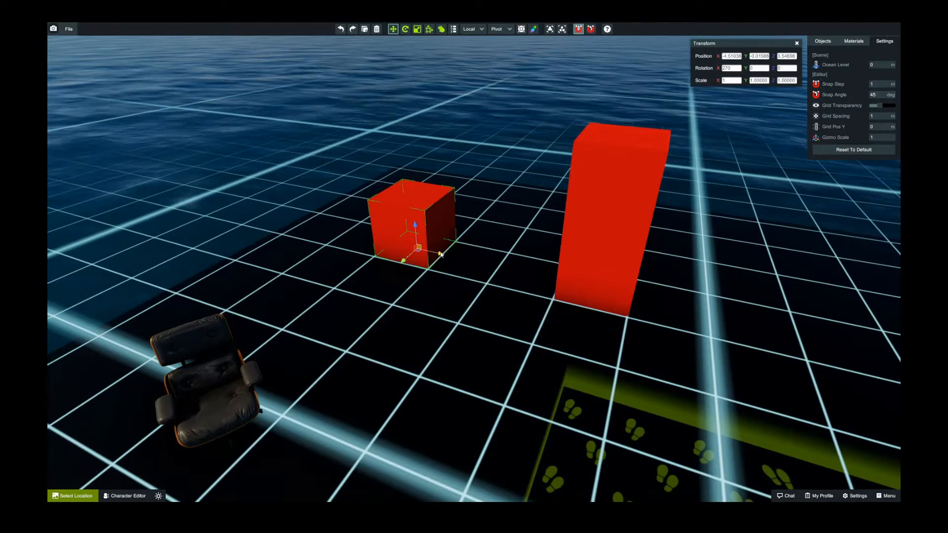
left_click_drag(465, 257, 370, 248)
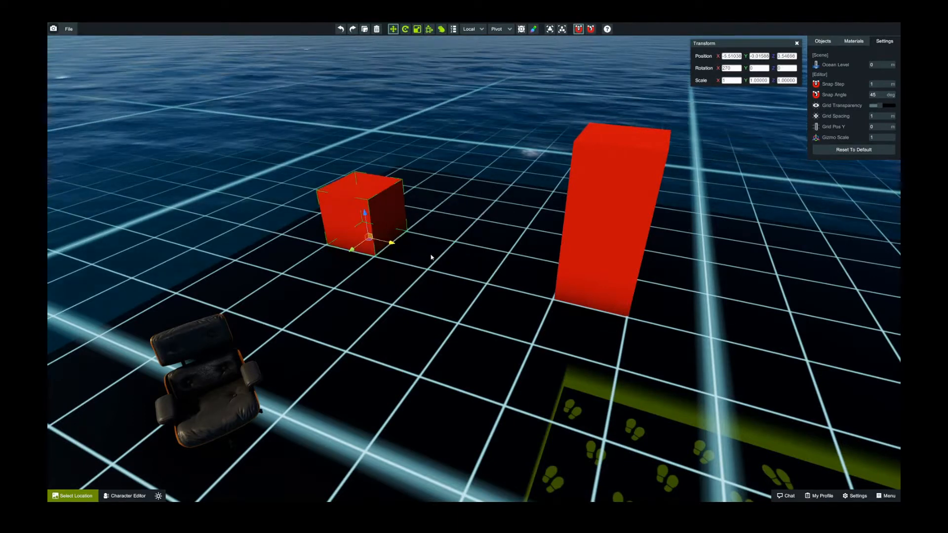
left_click_drag(431, 257, 508, 270)
left_click_drag(440, 258, 423, 238)
Rotate the small cube to about 2.4° on Y and return to the Move tool
key("e")
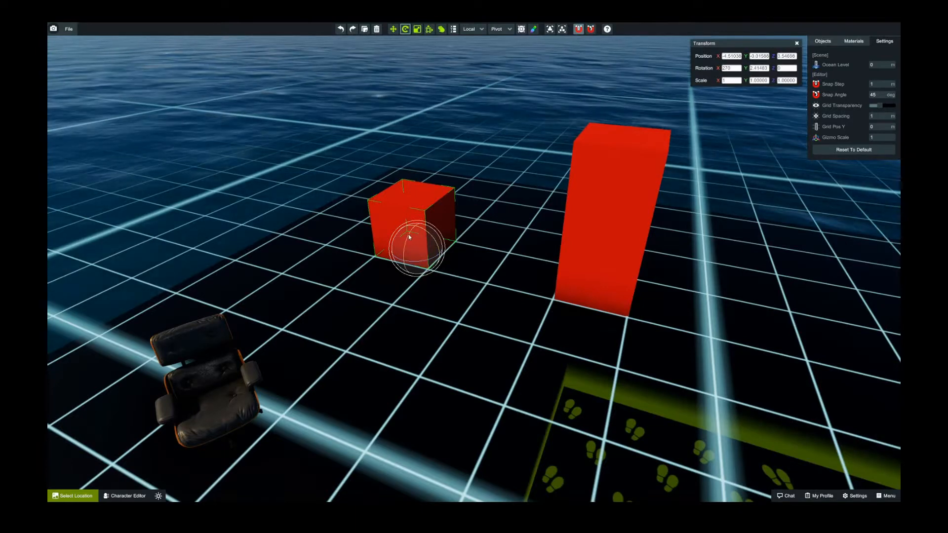
mouse_move(409, 235)
left_mouse_down()
mouse_move(393, 272)
mouse_move(413, 232)
mouse_move(407, 245)
left_mouse_up()
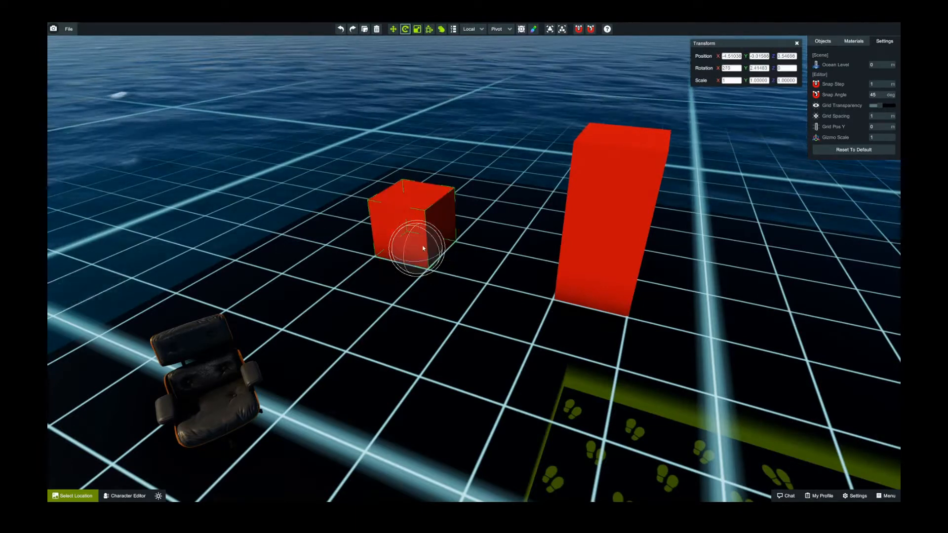
key("w")
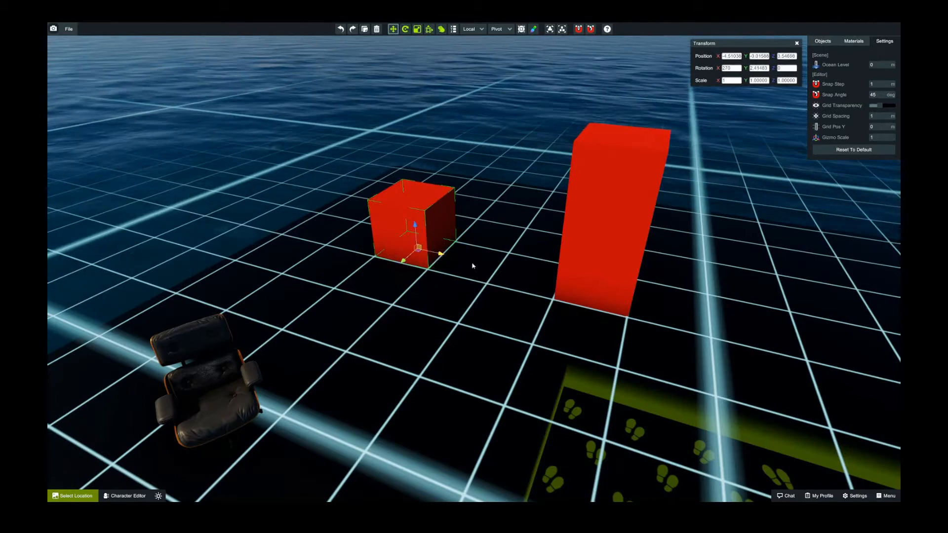
Set the snap step to 3 m and try moving the small cube 3 m along X in both directions, undoing each move
left_click_drag(472, 263, 425, 257)
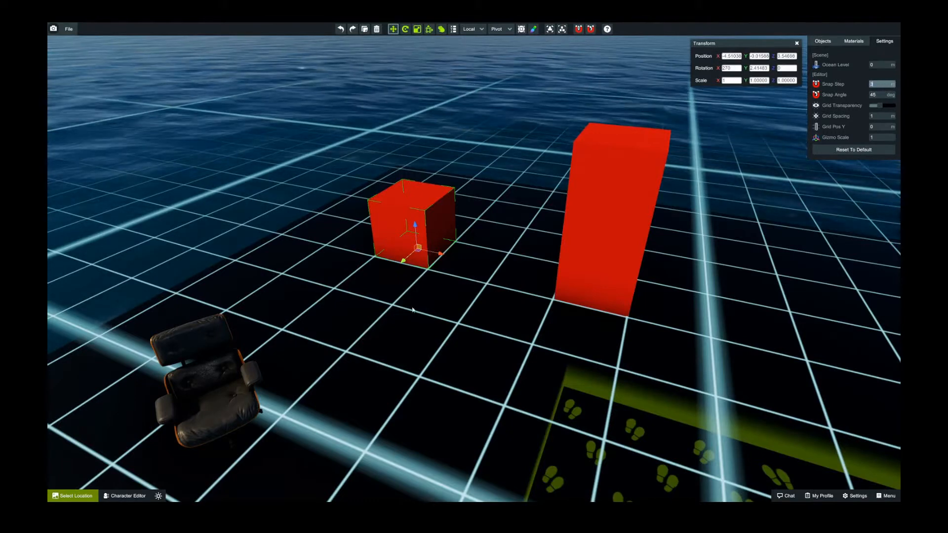
left_click_drag(369, 254, 262, 238)
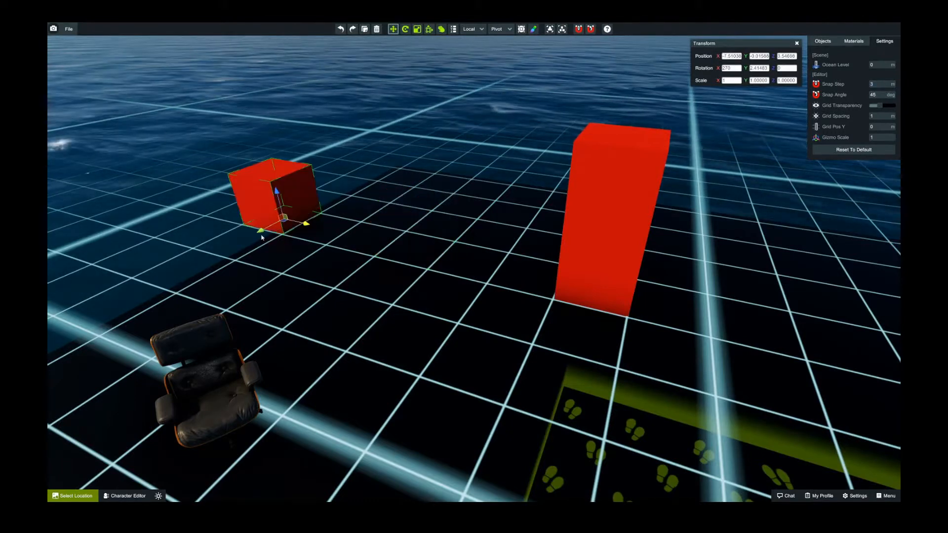
key("ctrl+z")
left_click_drag(575, 283, 699, 301)
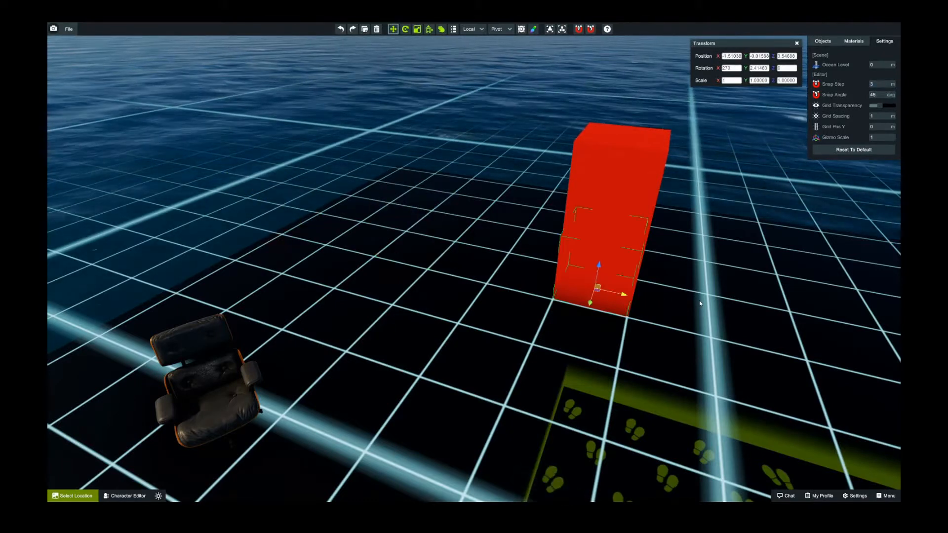
key("ctrl+z")
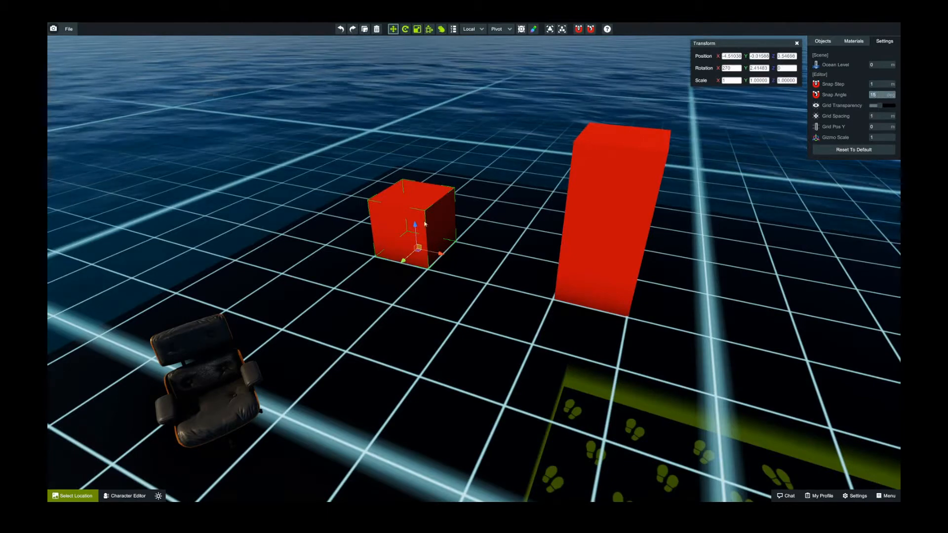
Set the snap step to 1 m and the snap angle to 15°, and try tilting the small cube about X, undoing the tilt
right_click_drag(477, 239, 528, 267)
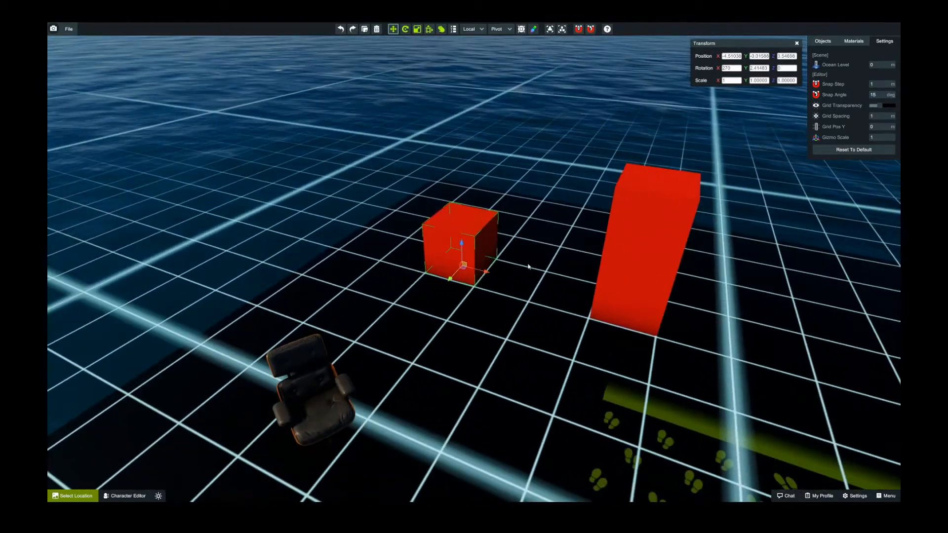
left_click(408, 30)
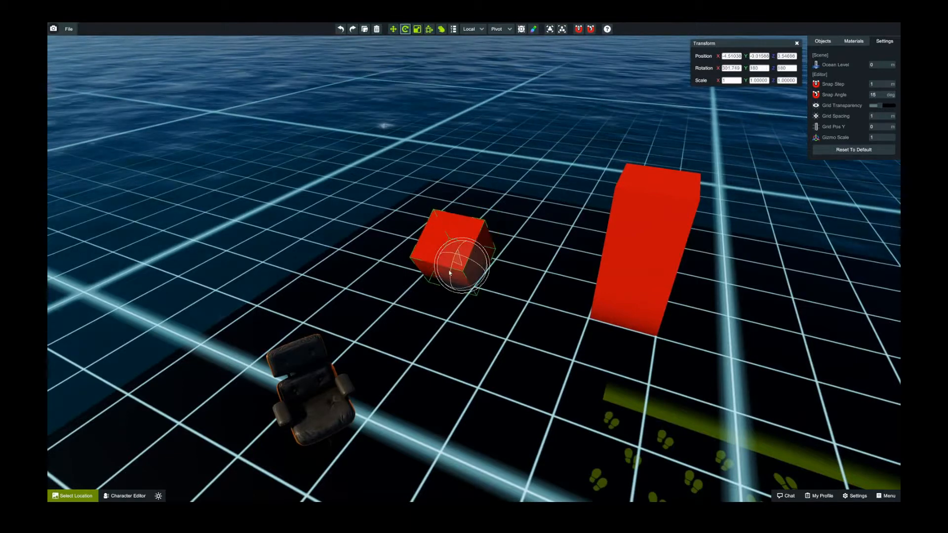
mouse_move(467, 249)
left_mouse_down()
mouse_move(478, 260)
mouse_move(463, 246)
mouse_move(480, 232)
mouse_move(459, 260)
left_mouse_up()
key("ctrl+z")
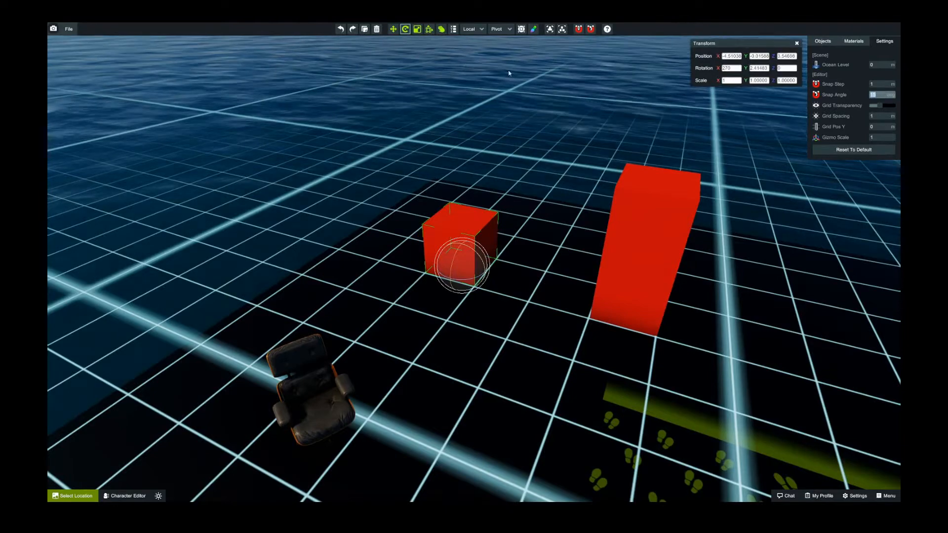
Try stretching the small cube along its X axis with the Scale tool, and undo the stretch
left_click(418, 31)
scroll(483, 141, "up", 6)
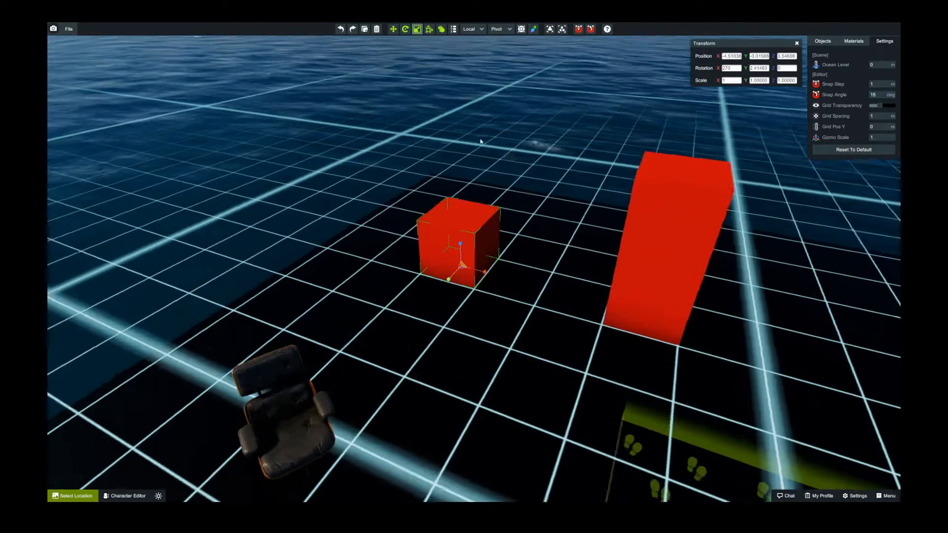
scroll(488, 144, "down", 3)
scroll(473, 216, "down", 4)
scroll(468, 280, "up", 2)
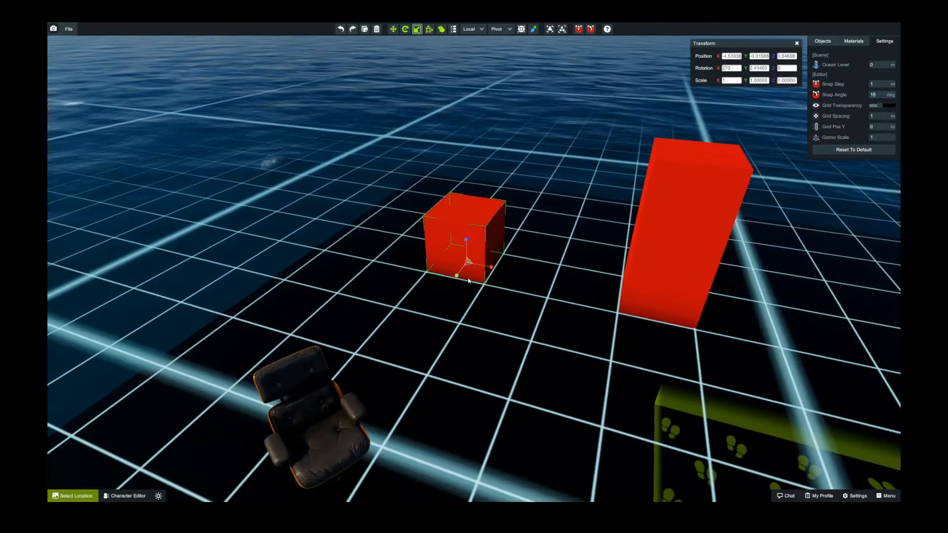
left_click_drag(492, 268, 544, 280)
key("ctrl+z")
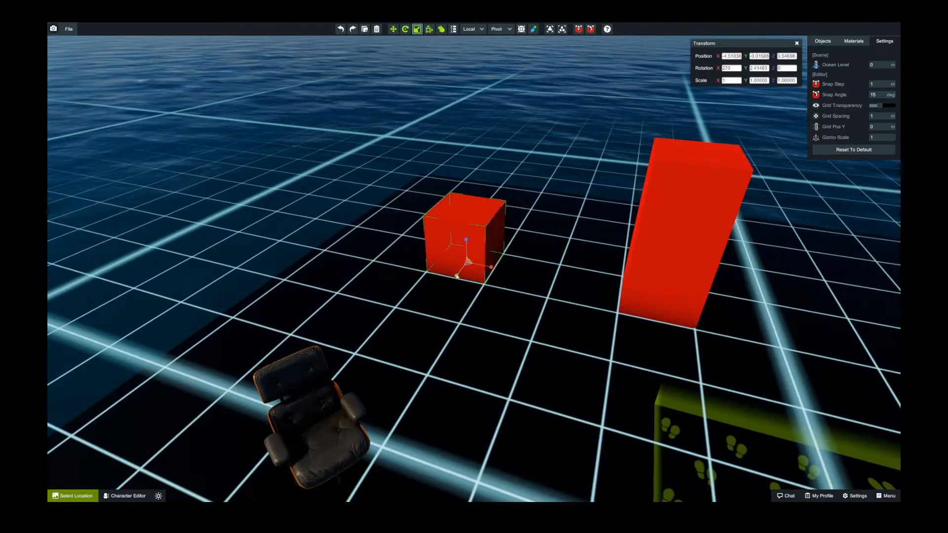
Try scaling the small cube to nearly three times its size along Y and separately along Z, undoing each change
left_click_drag(457, 276, 434, 305)
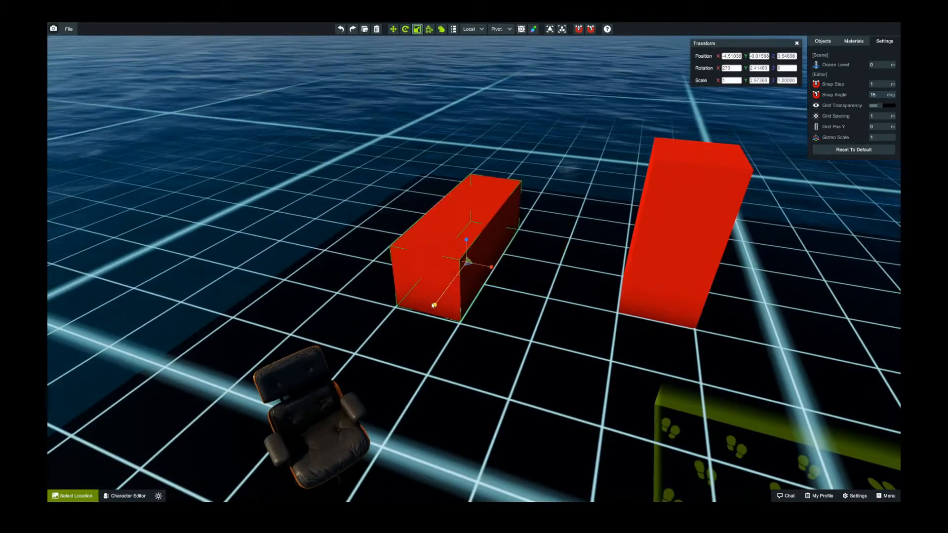
key("ctrl+z")
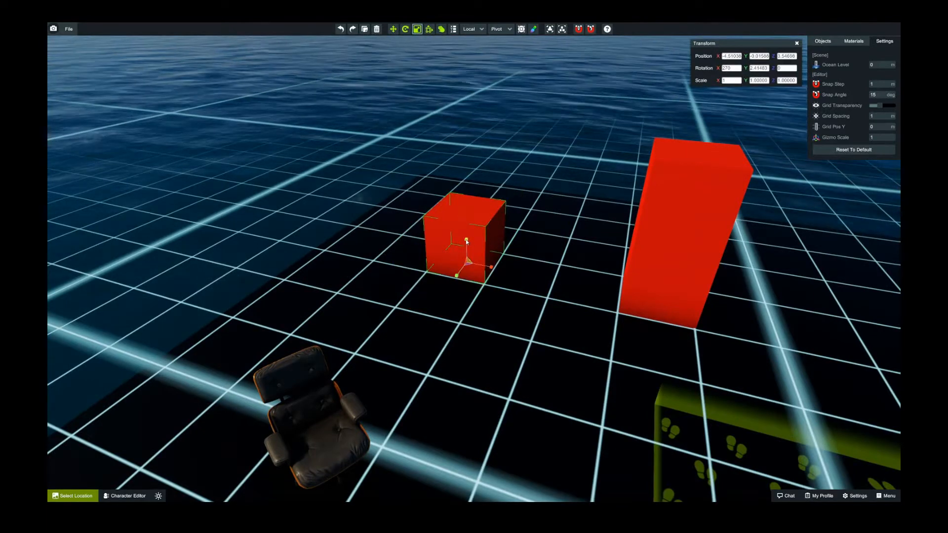
left_click_drag(466, 241, 469, 190)
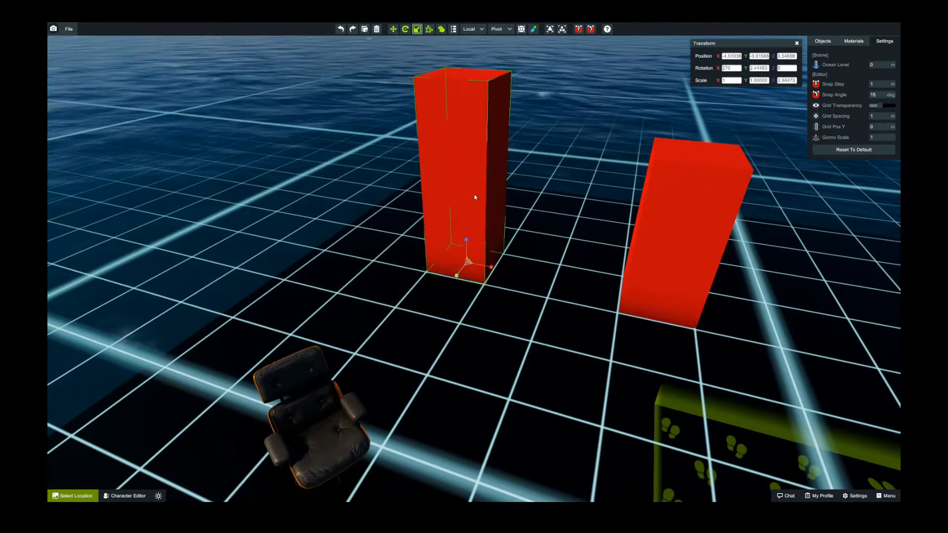
right_click_drag(475, 195, 467, 253)
key("ctrl+z")
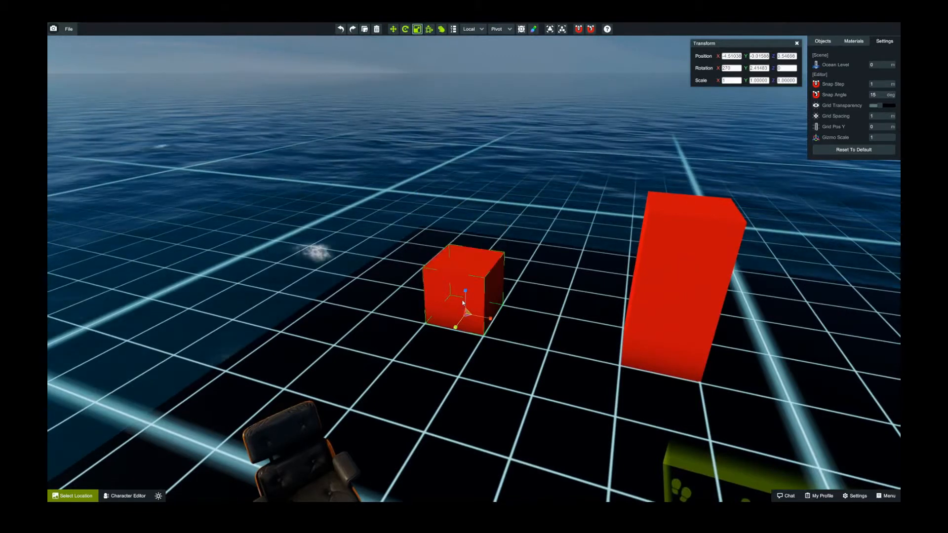
Try scaling the small cube vertically with the gizmo set to Center, undo it, and restore the Pivot setting
left_click(499, 29)
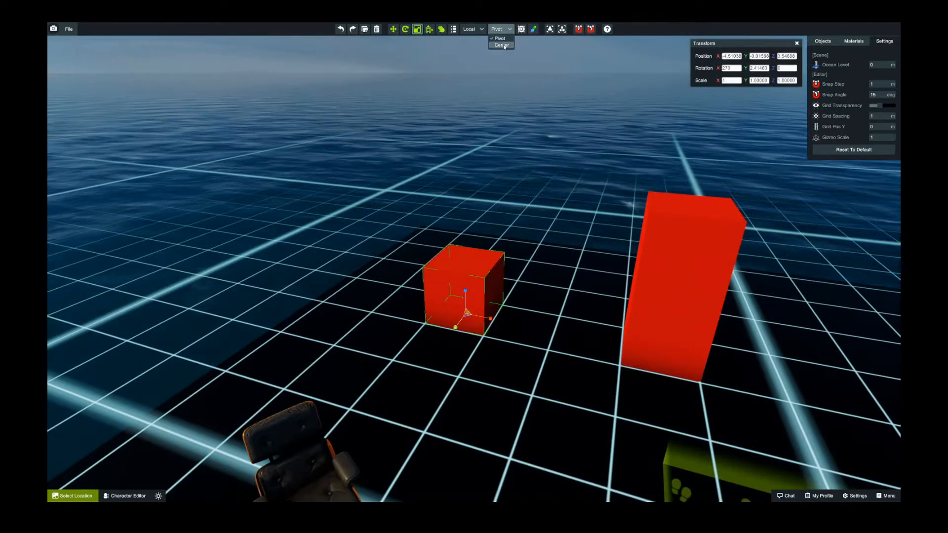
left_click(498, 42)
left_click_drag(465, 266, 464, 214)
key("ctrl+z")
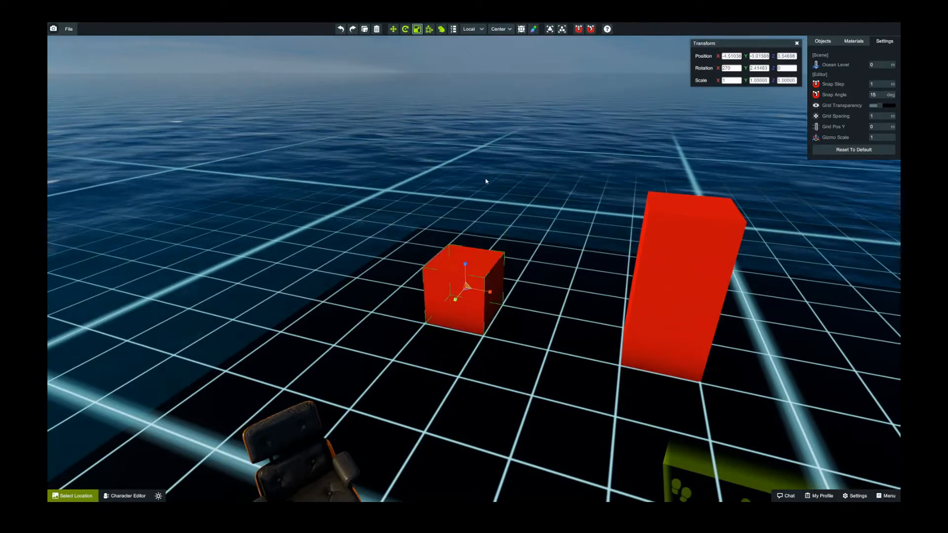
left_click(510, 30)
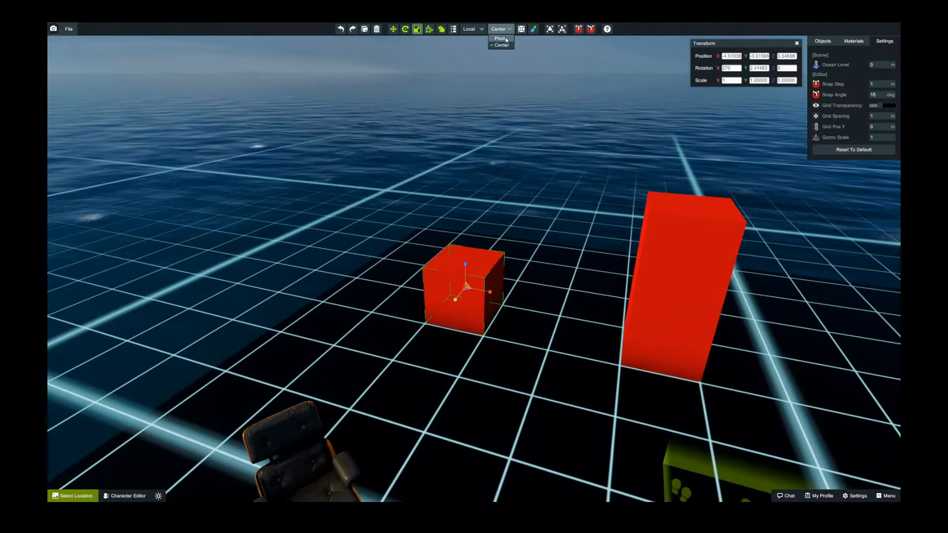
left_click(503, 39)
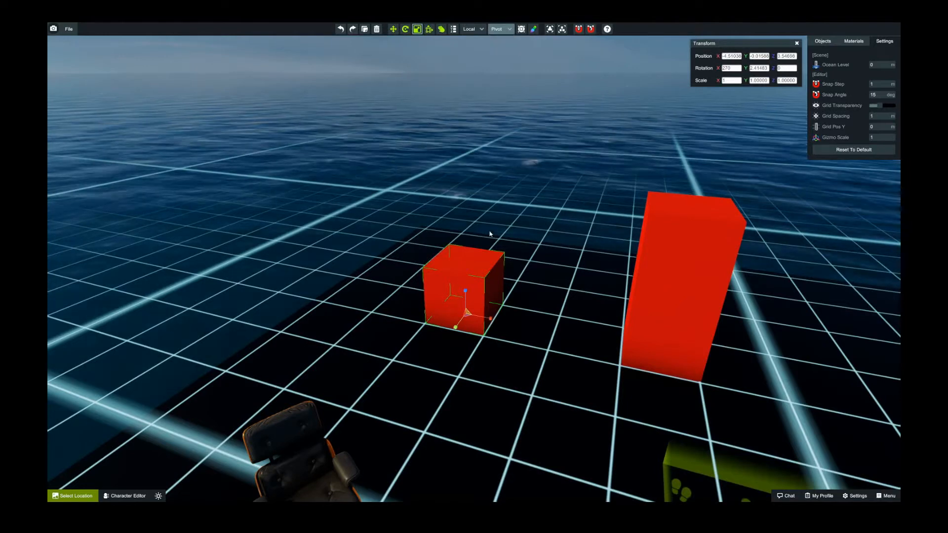
Widen the small cube to about 1.15 on X by moving its bounding-box faces
left_click(430, 29)
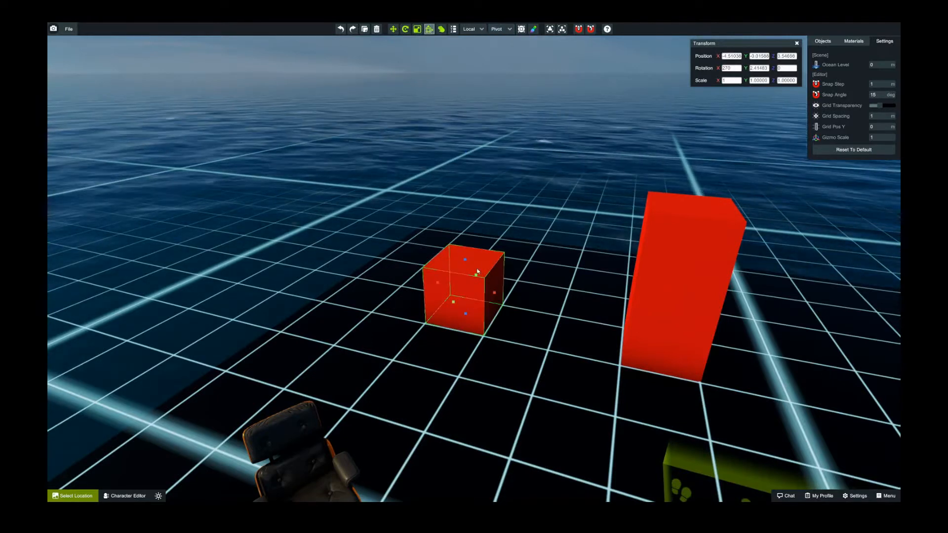
left_click_drag(453, 303, 503, 294)
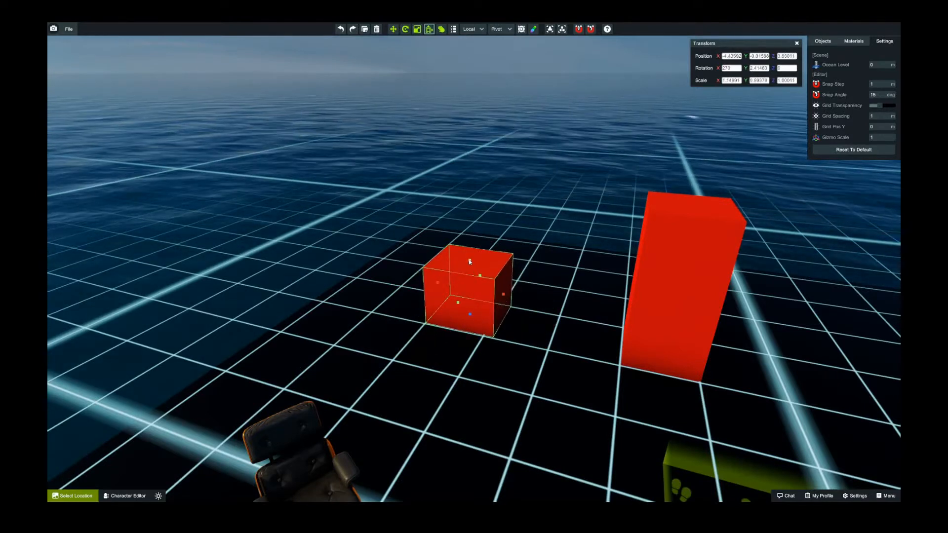
mouse_move(470, 261)
left_mouse_down()
mouse_move(469, 200)
mouse_move(470, 260)
left_mouse_up()
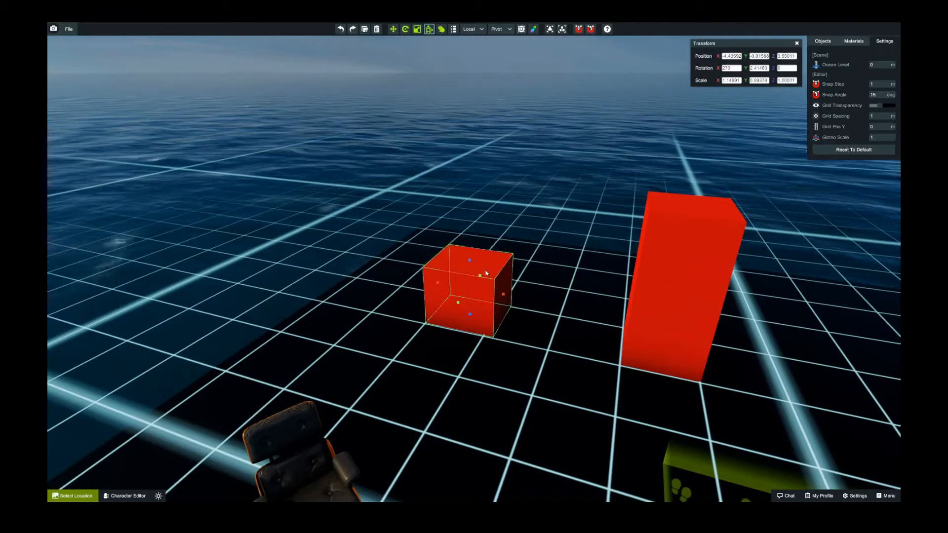
Try extending bounding-box faces to form two long wall-like blocks, one along Y and one along X, and undo everything
right_click_drag(485, 273, 489, 264)
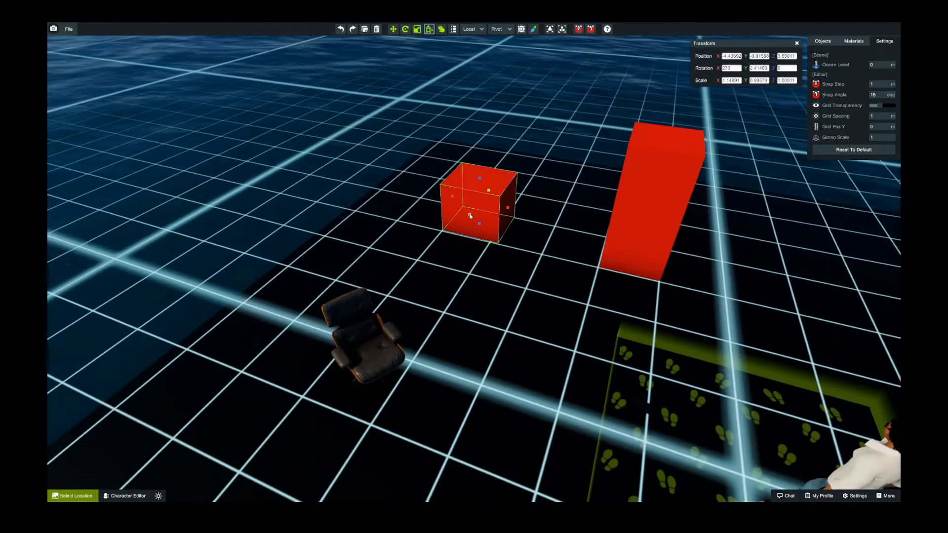
left_click_drag(469, 215, 323, 391)
right_click_drag(457, 287, 479, 284)
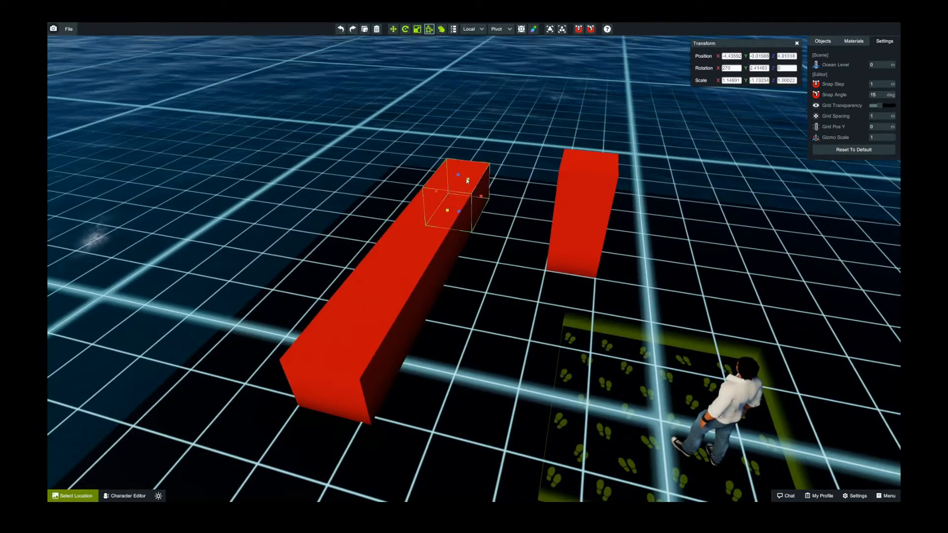
left_click_drag(437, 194, 782, 245)
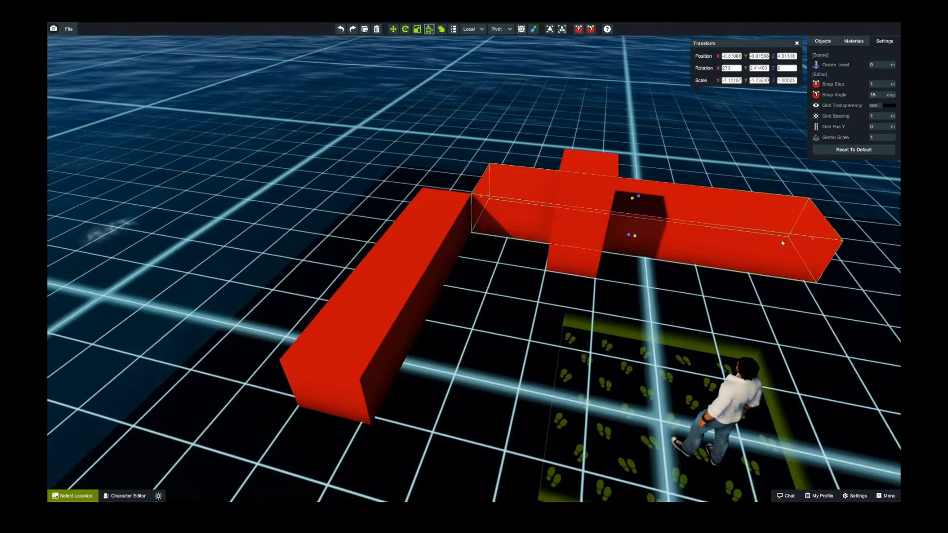
mouse_move(444, 267)
right_mouse_down()
mouse_move(435, 282)
mouse_move(390, 282)
mouse_move(428, 277)
right_mouse_up()
key("ctrl+z")
key("ctrl+z")
key("ctrl+z")
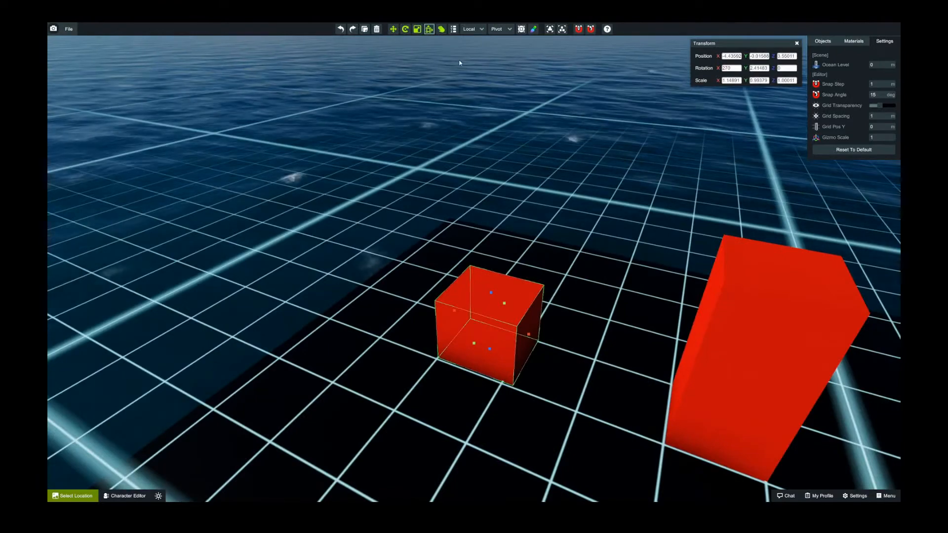
Switch to the surface-snapping move tool and slide the small cube a short distance across the ground
left_click(441, 30)
right_click_drag(508, 223, 516, 236)
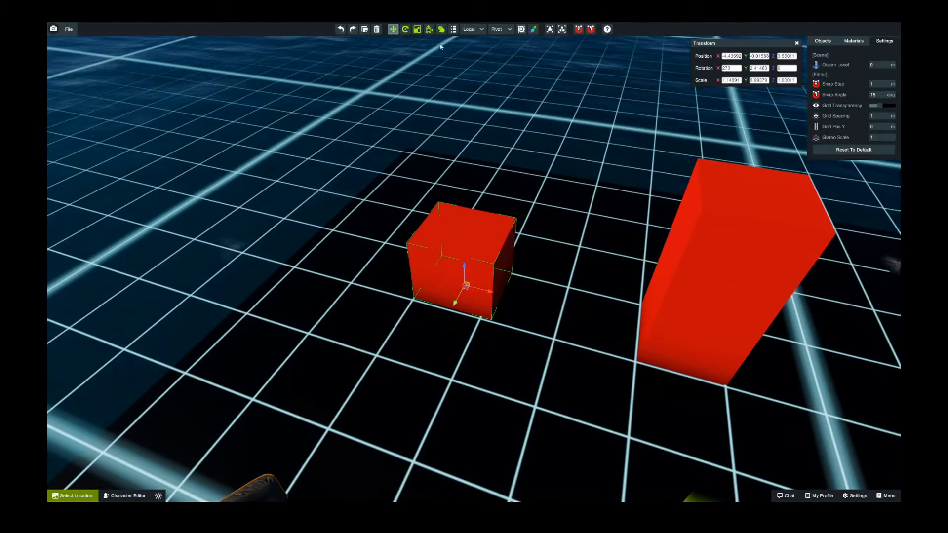
left_click_drag(465, 287, 501, 298)
key("w")
right_click_drag(500, 298, 529, 290)
key("s")
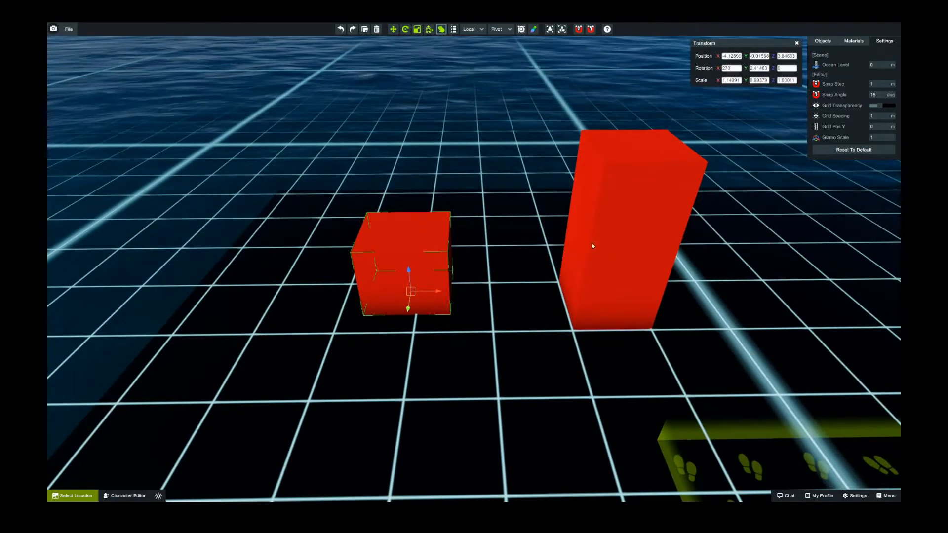
Snap the small cube onto the tall block's surfaces and bring it back to the ground beside the block
left_click_drag(412, 293, 579, 267)
left_click_drag(578, 246, 633, 147)
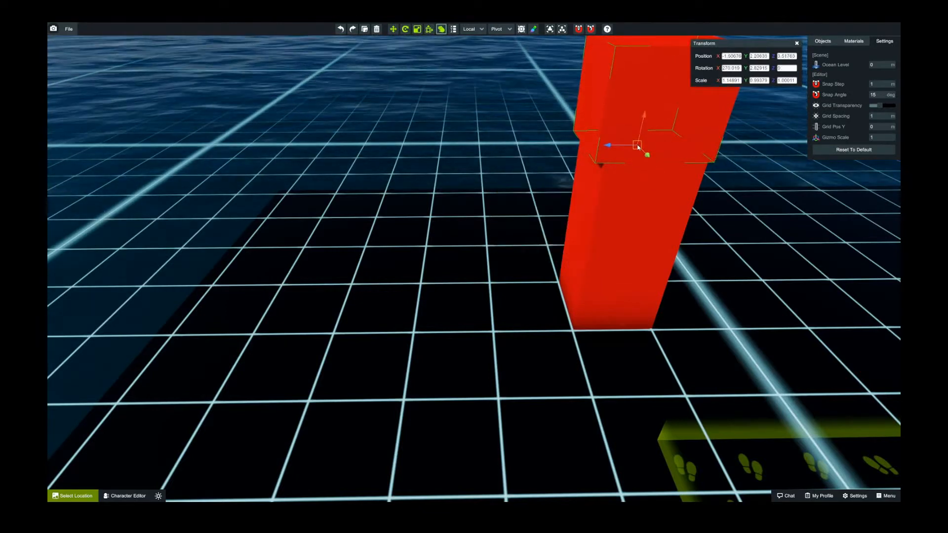
left_click_drag(637, 147, 385, 305)
right_click_drag(474, 249, 440, 272)
scroll(461, 262, "down", 5)
scroll(441, 282, "up", 5)
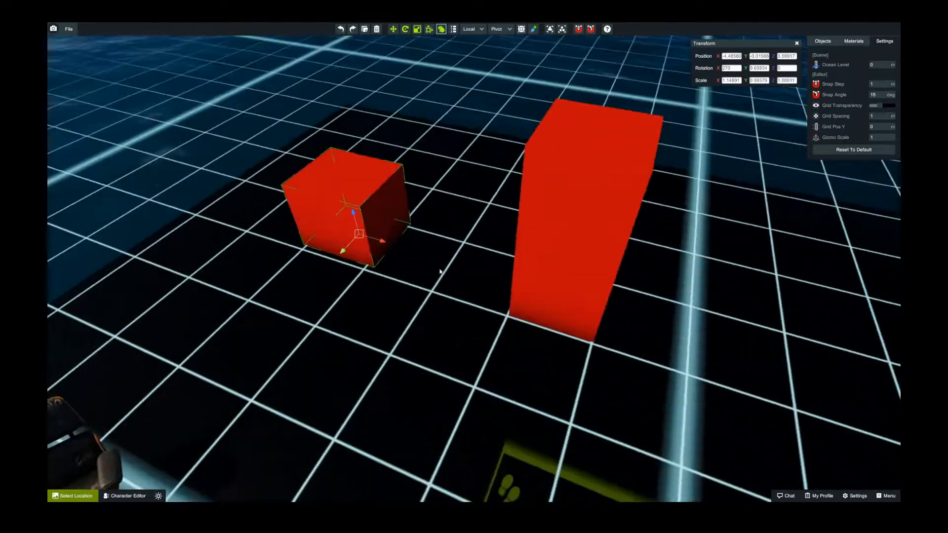
Add the white sofa with striped pillows from the sofa library and snap it to the ground near the small cube
scroll(440, 271, "down", 2)
left_click(819, 44)
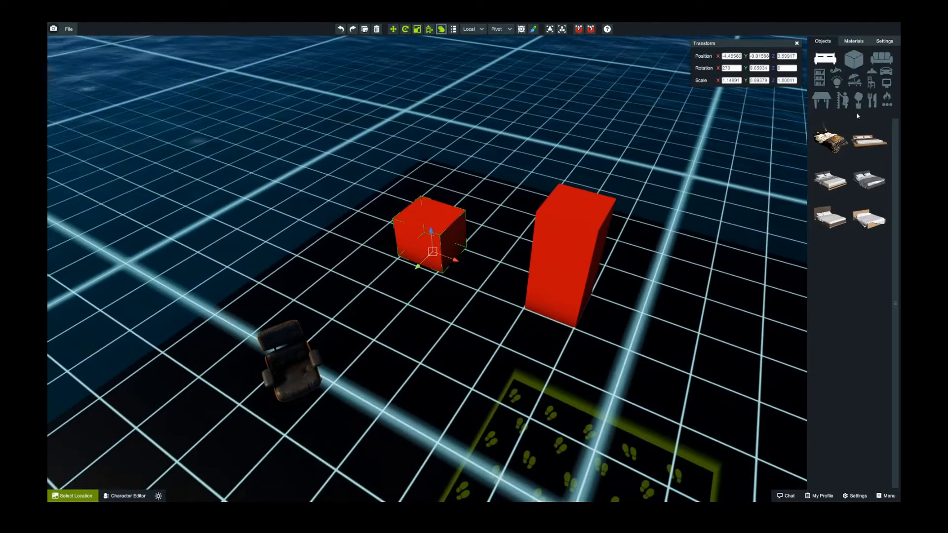
left_click(881, 58)
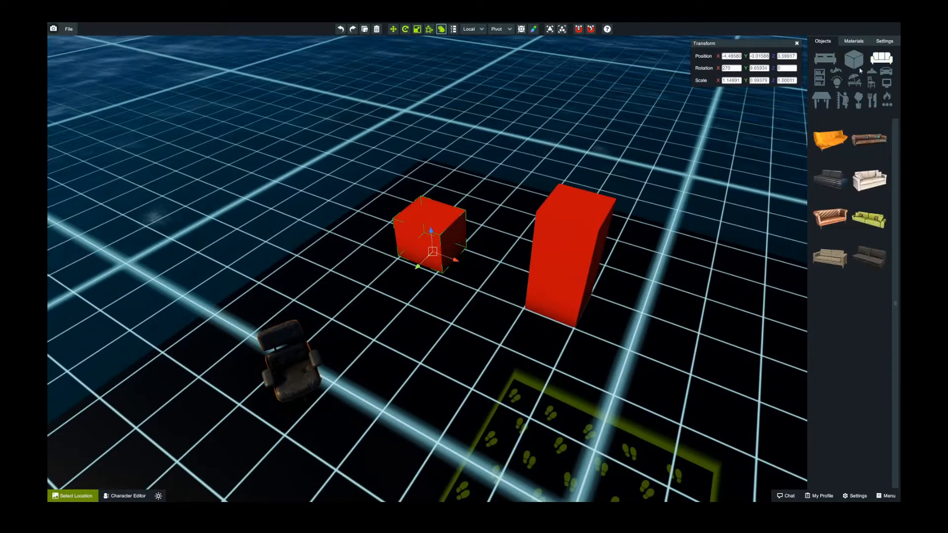
left_click(870, 181)
right_click_drag(656, 206, 552, 214)
scroll(550, 213, "down", 5)
scroll(537, 215, "up", 4)
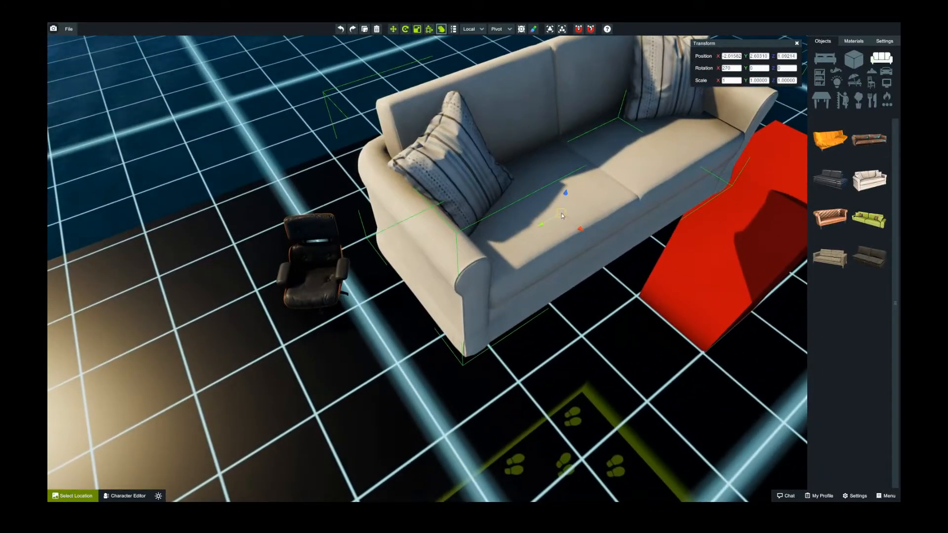
left_click_drag(561, 214, 401, 202)
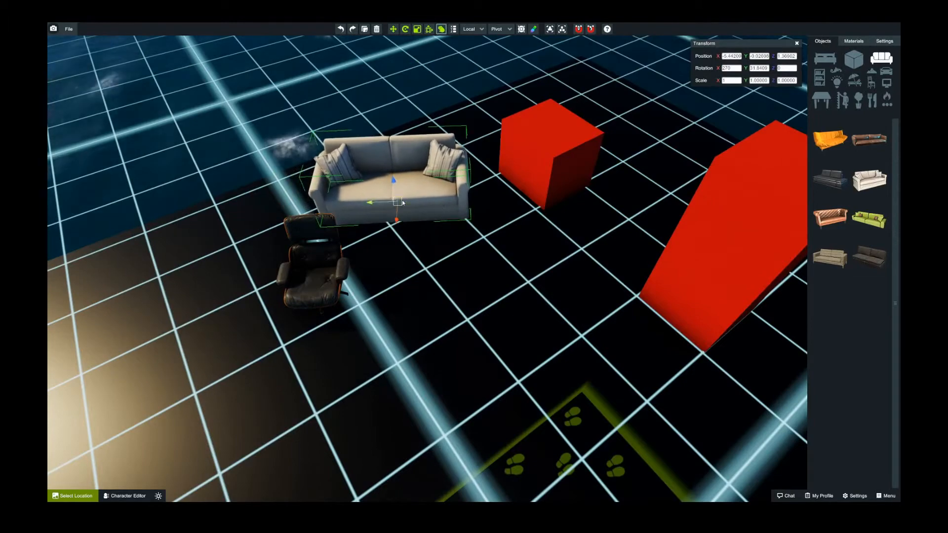
Move the white sofa across the ground to the far side of the black armchair, away from the cubes
scroll(427, 205, "up", 3)
mouse_move(427, 205)
right_mouse_down()
mouse_move(451, 254)
mouse_move(494, 235)
mouse_move(435, 210)
right_mouse_up()
scroll(493, 232, "down", 3)
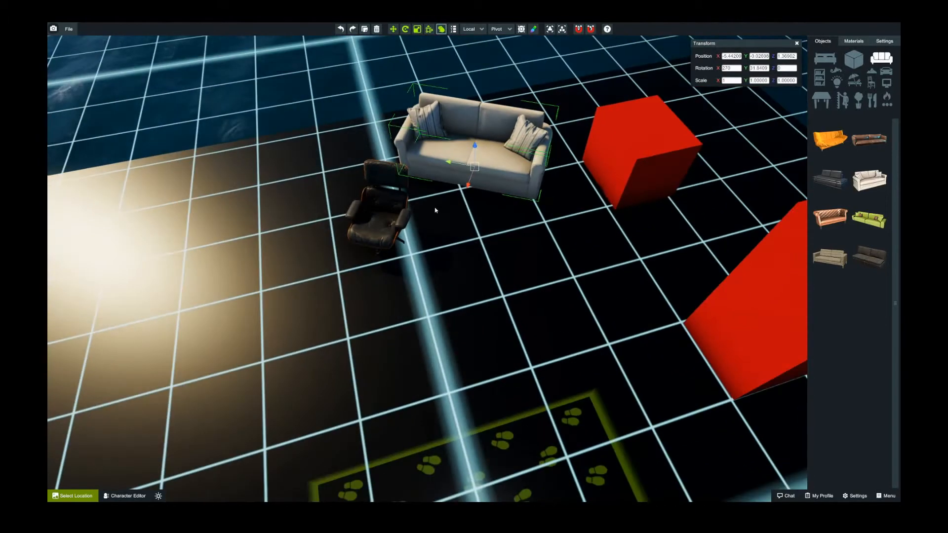
left_click_drag(472, 171, 278, 205)
Try snapping the white sofa against the small cube, and return it to the ground beyond the black armchair
key("e")
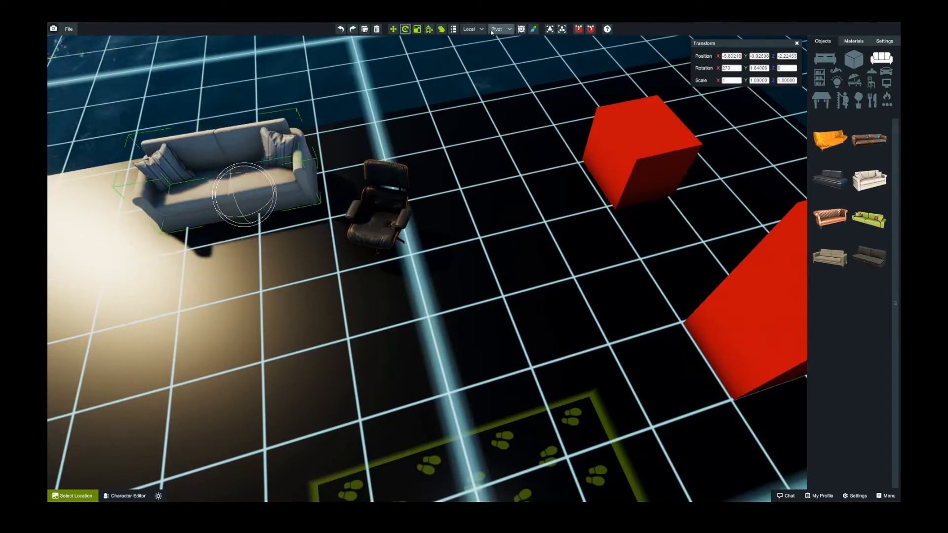
left_click(442, 29)
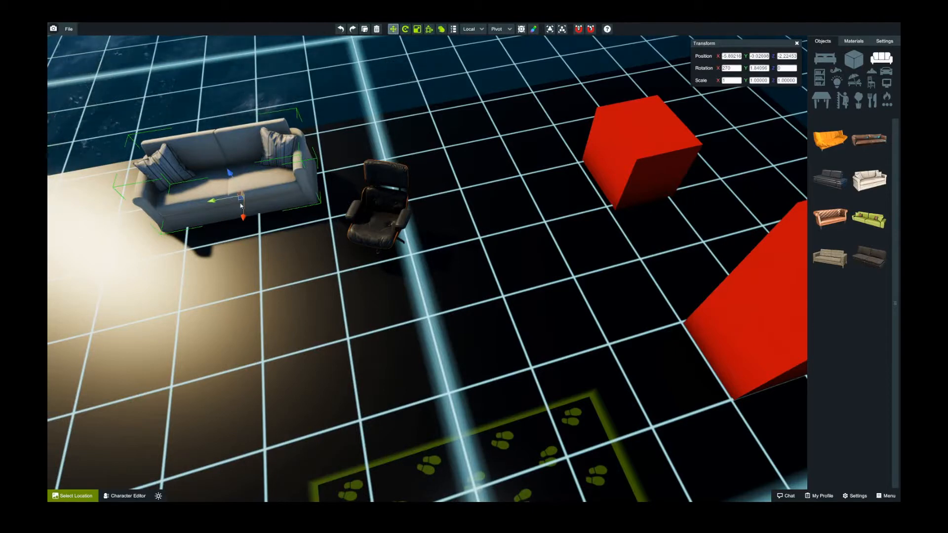
left_click_drag(241, 200, 532, 129)
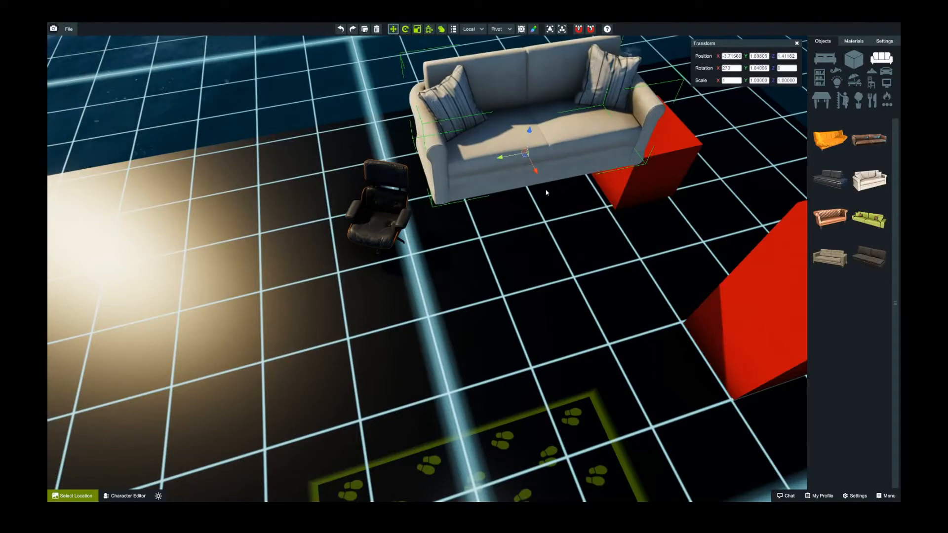
scroll(553, 176, "up", 5)
right_click_drag(547, 193, 557, 168)
scroll(557, 166, "down", 5)
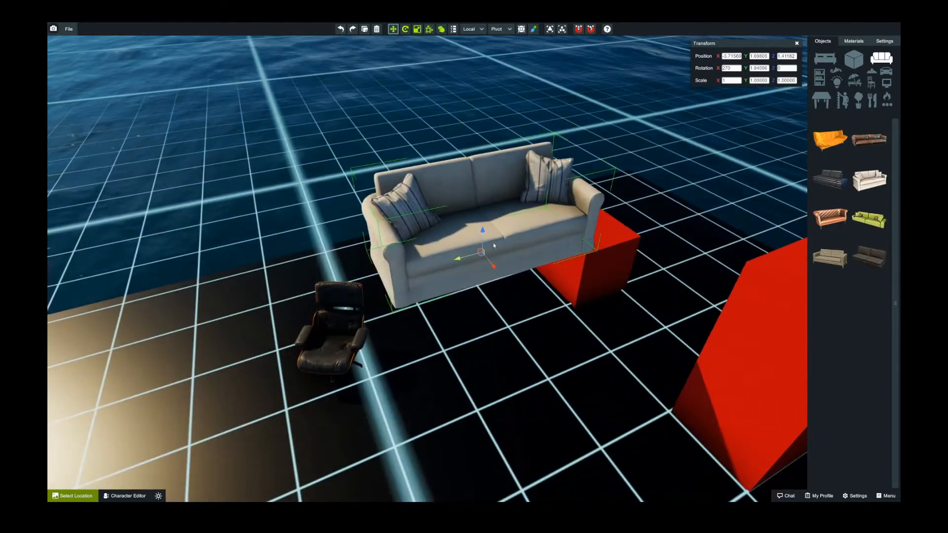
mouse_move(541, 225)
right_mouse_down()
mouse_move(544, 254)
mouse_move(532, 218)
right_mouse_up()
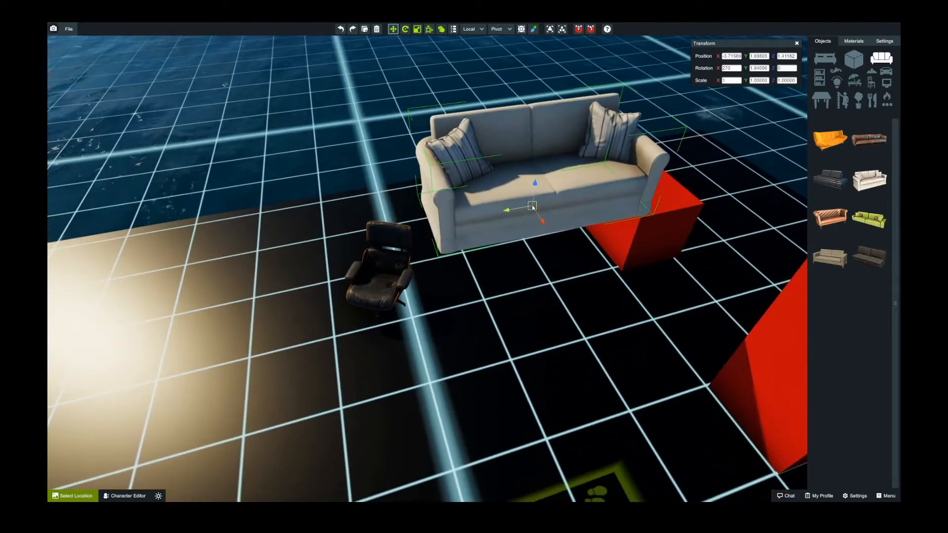
left_click_drag(533, 206, 233, 262)
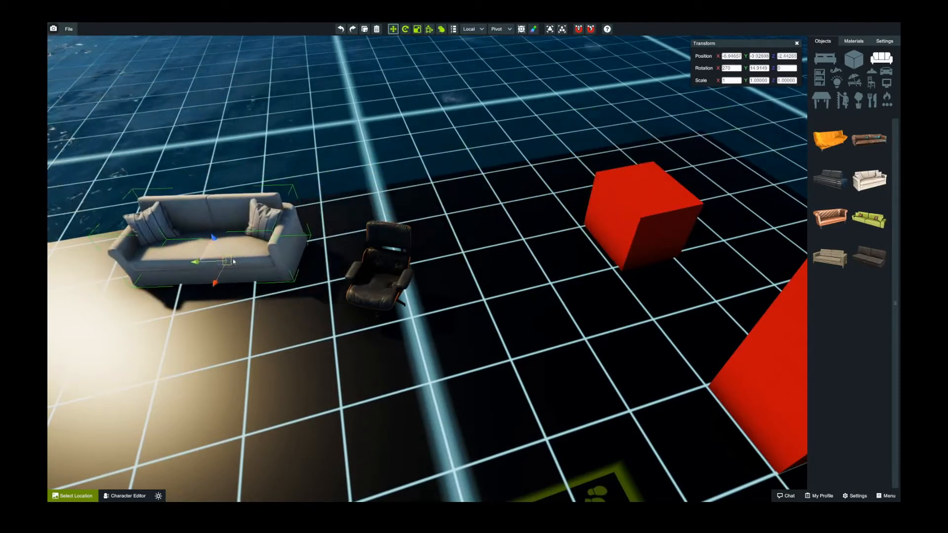
Add the brown leather sofa from the library and place it on the ground between the armchair and the small cube
left_click_drag(830, 218, 539, 235)
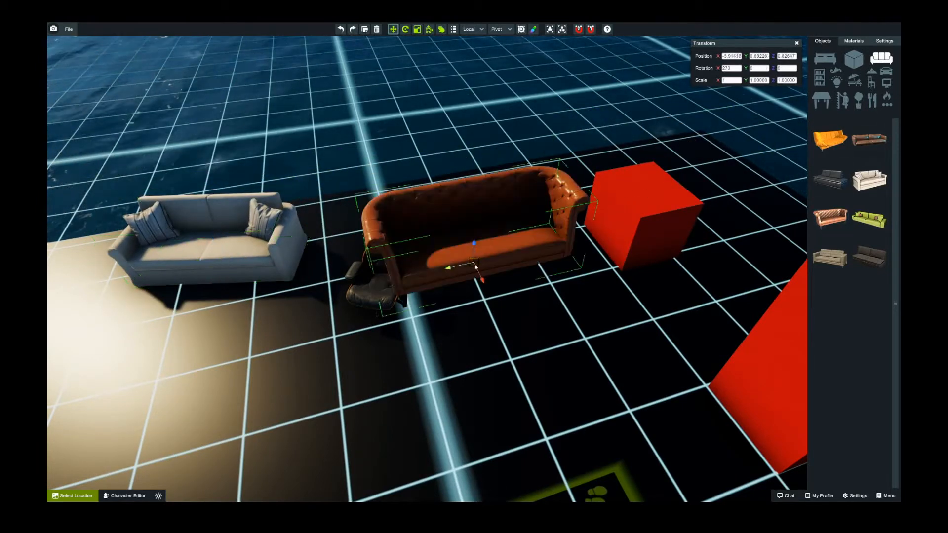
left_click_drag(475, 266, 484, 214)
scroll(541, 235, "up", 5)
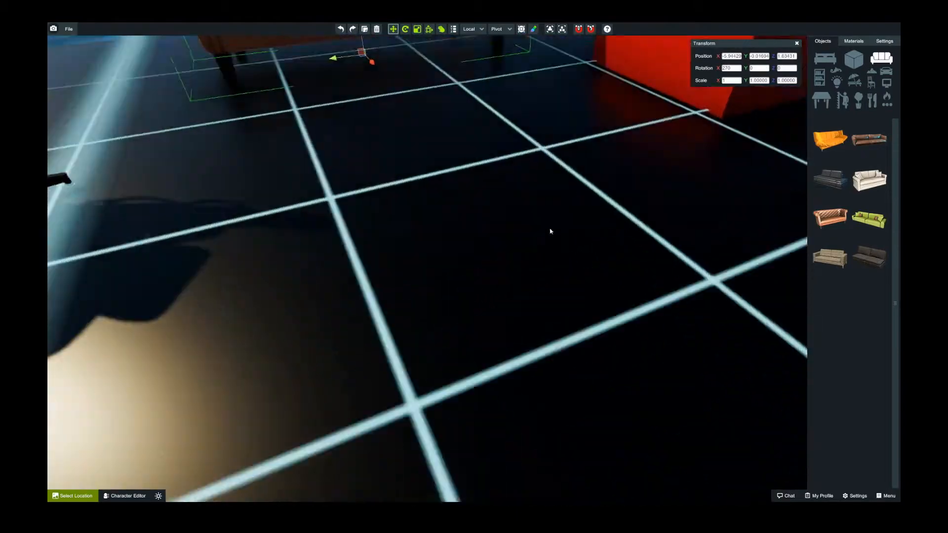
right_click_drag(550, 230, 664, 192)
scroll(665, 193, "down", 8)
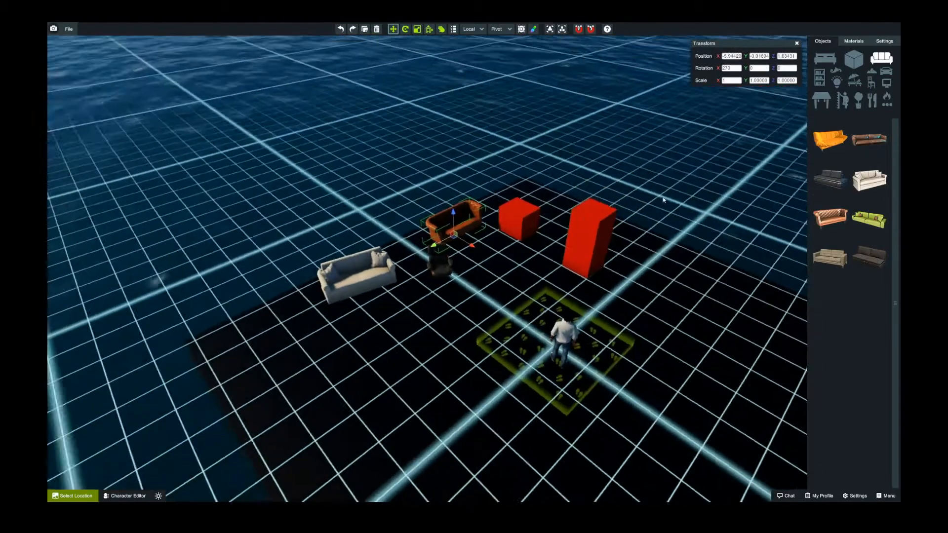
Delete the brown leather sofa and the white sofa from the scene
scroll(660, 197, "up", 4)
key("Delete")
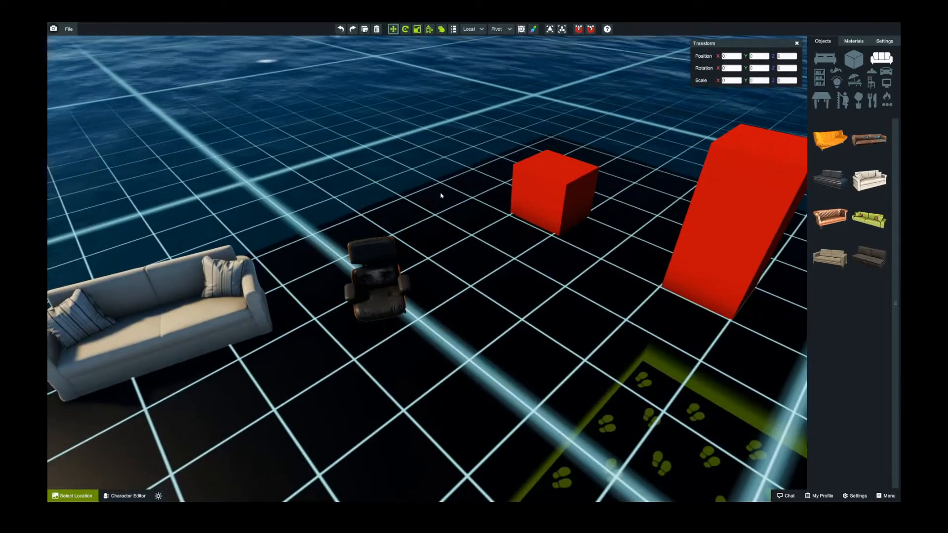
left_click(165, 317)
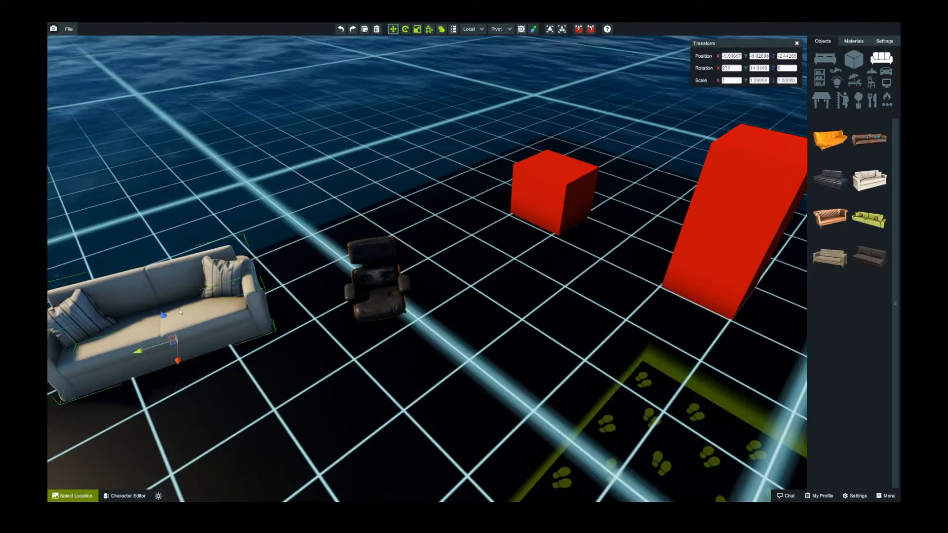
key("Delete")
Move the black armchair across the ground to about -6.08 on X and 1.75 on Z
scroll(396, 231, "up", 4)
scroll(395, 231, "down", 2)
right_click_drag(396, 231, 396, 251)
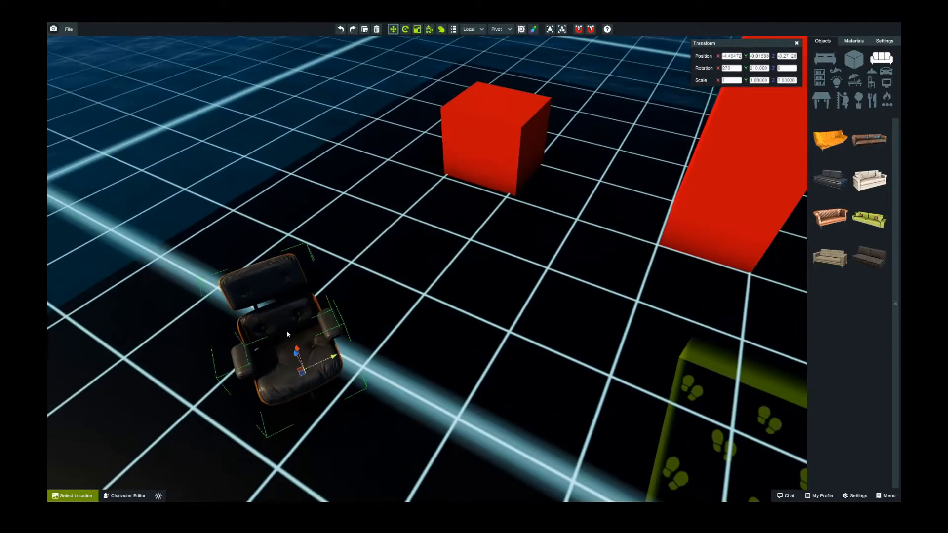
left_click_drag(304, 370, 312, 184)
scroll(455, 204, "up", 5)
mouse_move(455, 203)
right_mouse_down()
mouse_move(434, 191)
mouse_move(463, 203)
right_mouse_up()
scroll(463, 203, "down", 5)
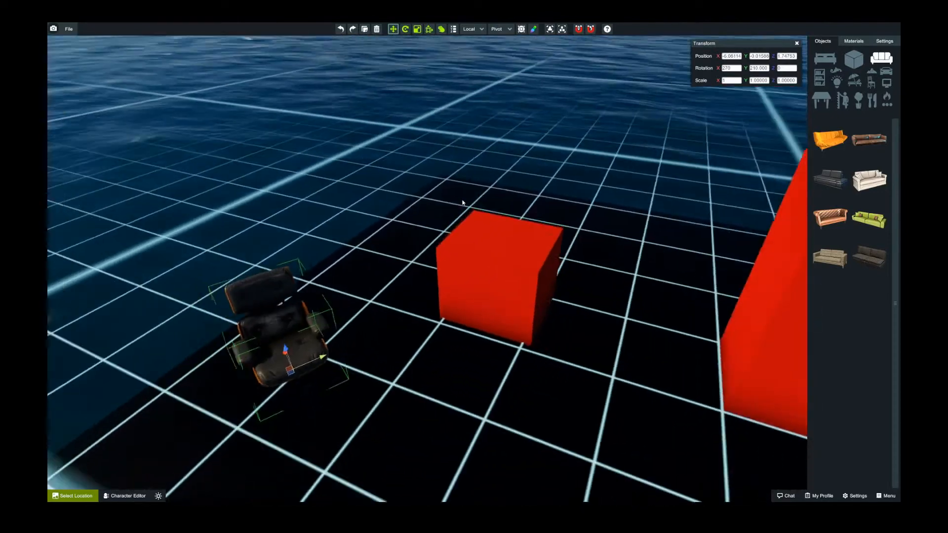
Hide and reopen the transform values window, and shift it slightly
left_click(454, 29)
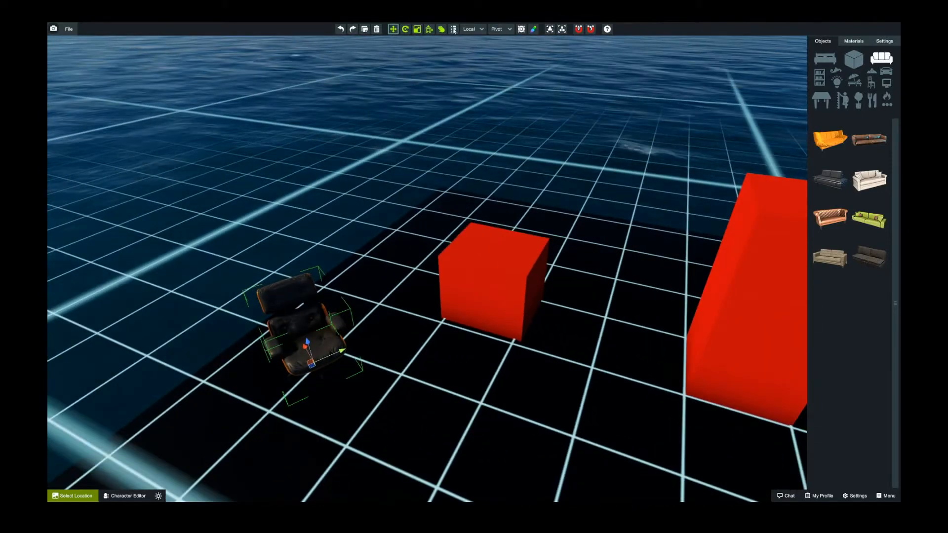
left_click(453, 29)
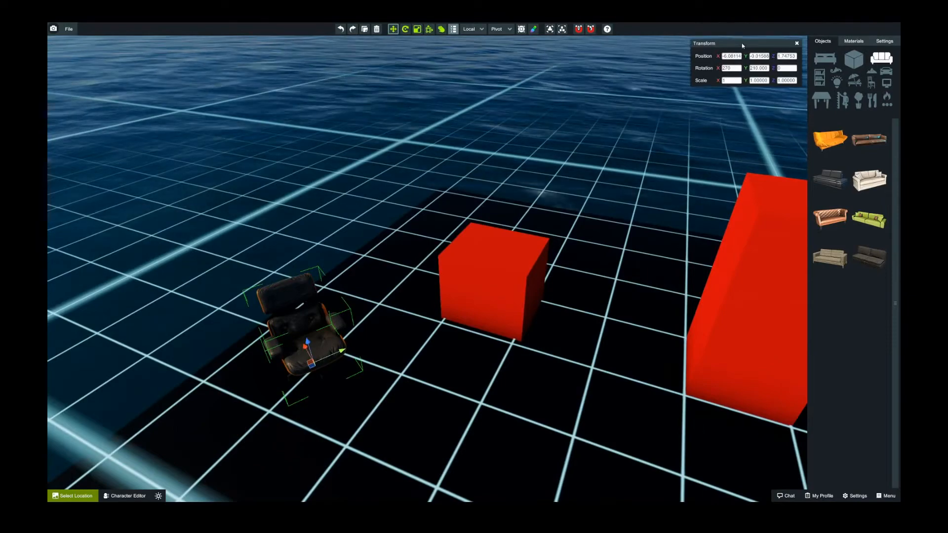
left_click_drag(742, 43, 743, 43)
Set the small cube's scale to 1 on all axes, also trying an X scale of 10 and restoring 1
scroll(603, 141, "up", 5)
right_click_drag(580, 148, 554, 159)
scroll(595, 147, "down", 5)
scroll(554, 165, "up", 5)
scroll(554, 158, "down", 5)
left_click(409, 226)
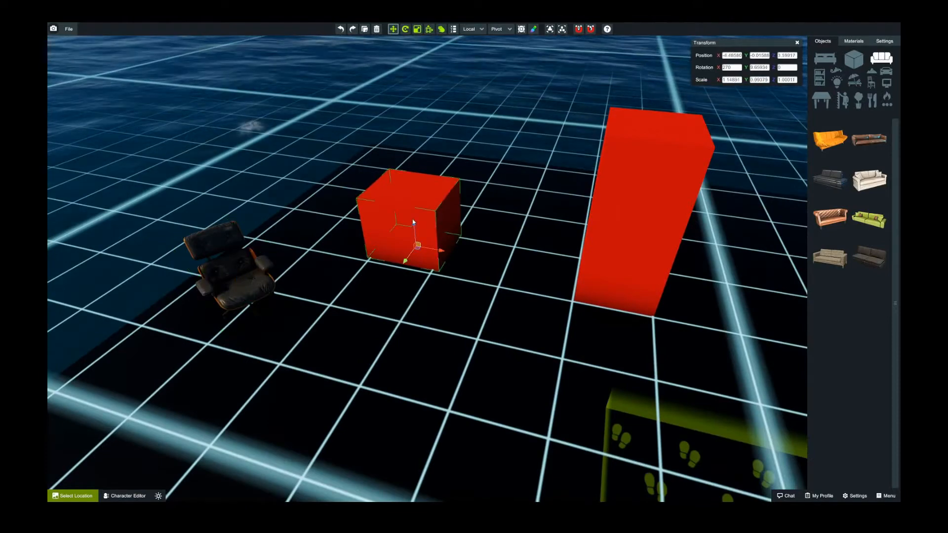
right_click_drag(465, 184, 449, 210)
scroll(449, 210, "down", 4)
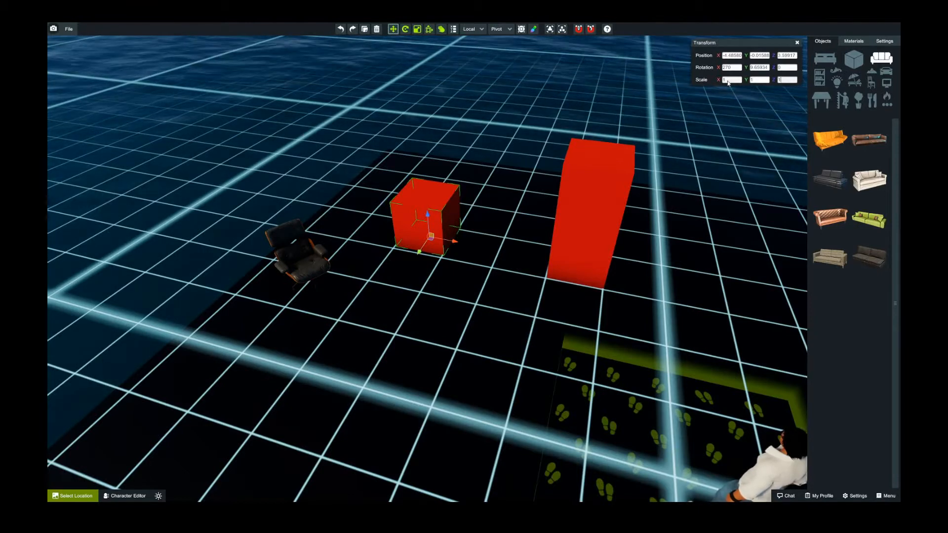
type("0")
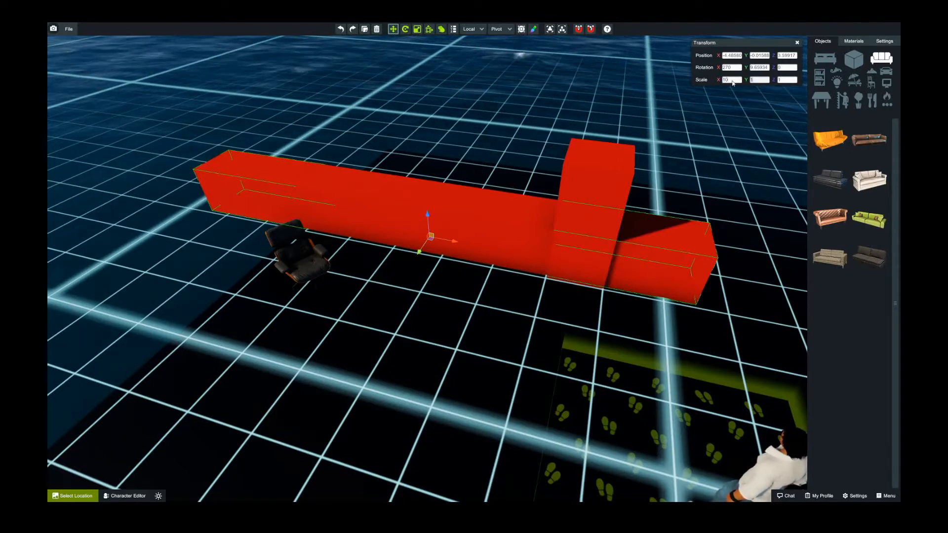
key("BackSpace")
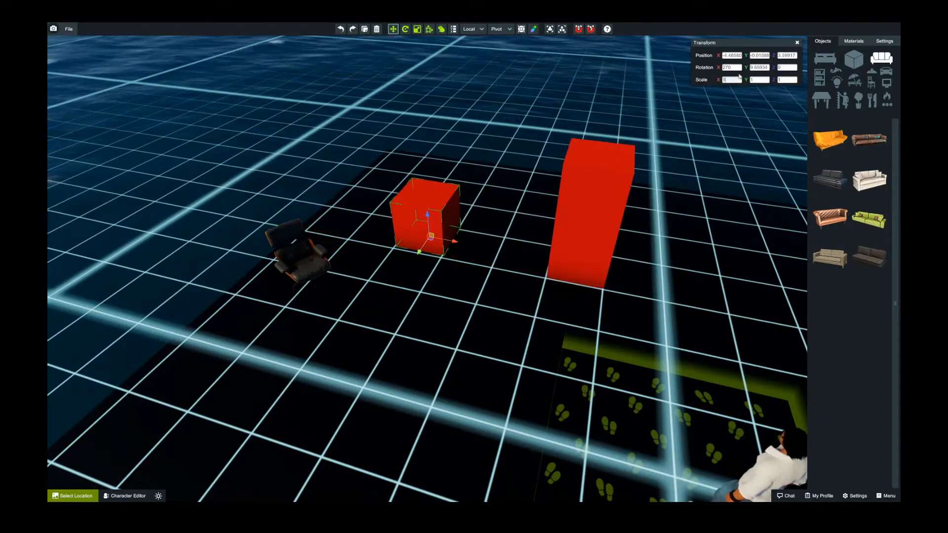
Set the small cube's position to 0 on X, Y and Z
key("w")
right_click_drag(571, 155, 594, 163)
key("s")
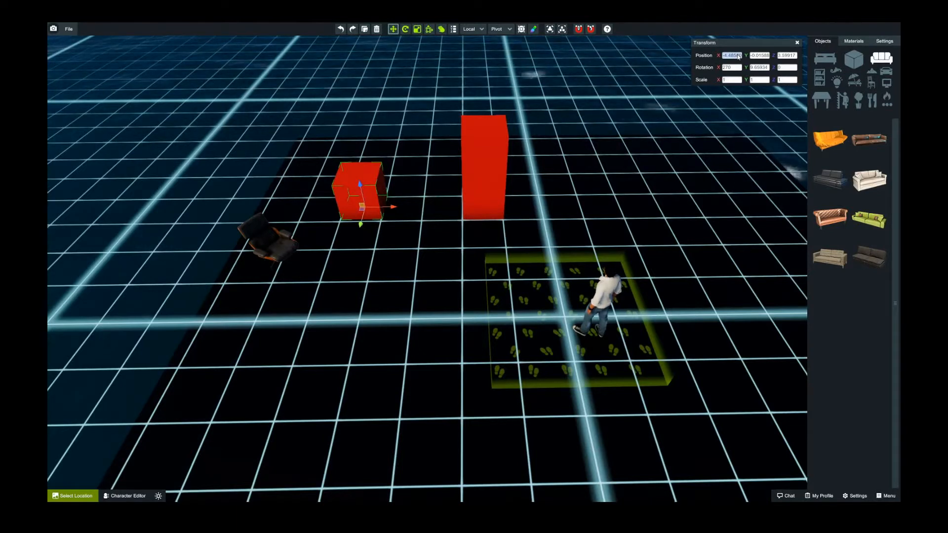
type("00")
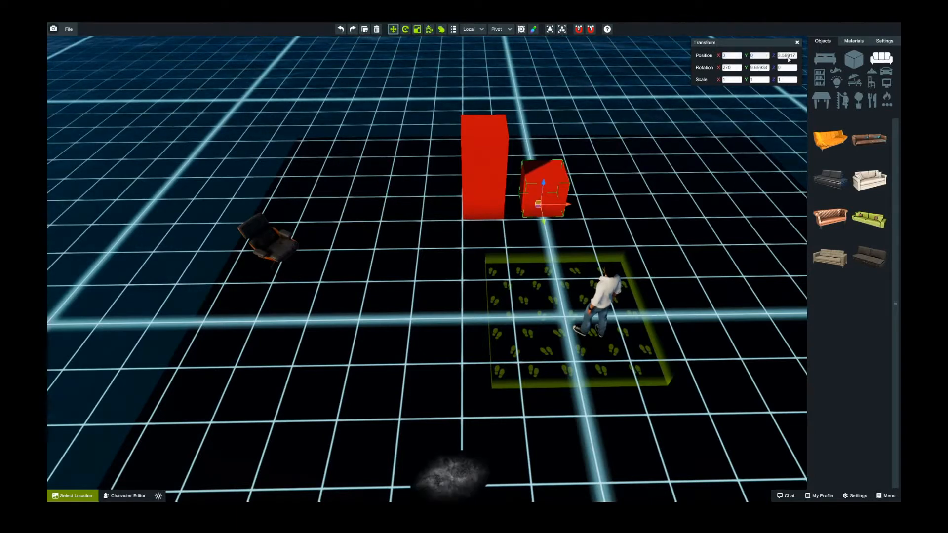
left_click(787, 56)
type("0")
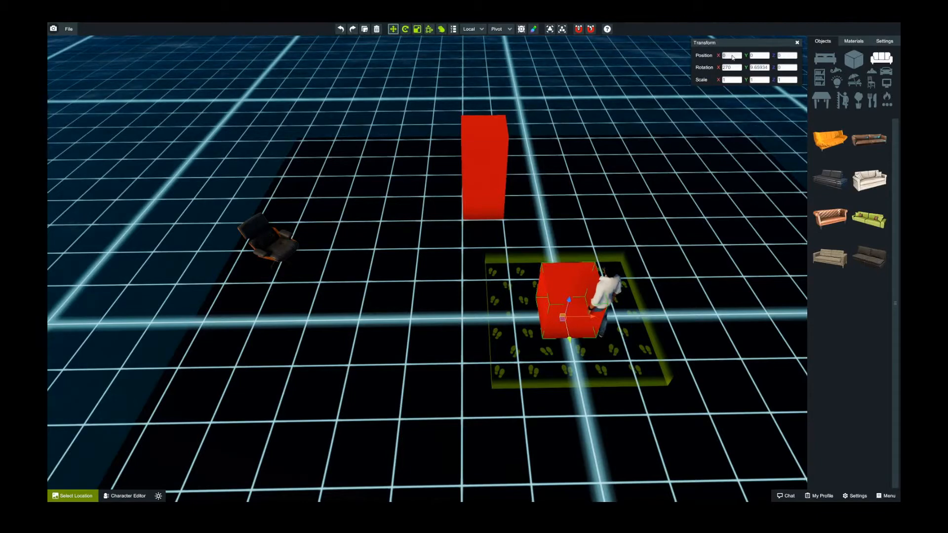
Try moving the small cube out along positive X and to -5 on X, and return its X position to 0
type("6")
right_click_drag(588, 226, 609, 245)
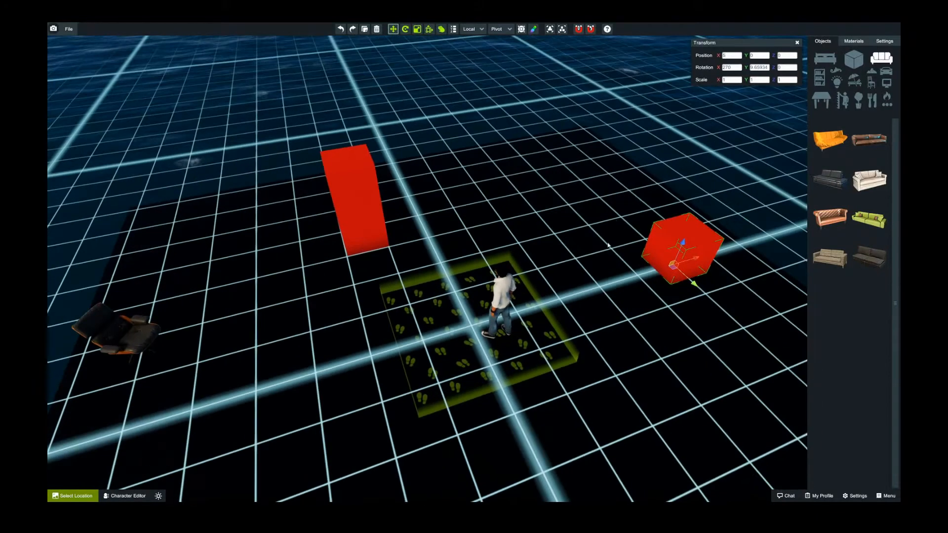
right_click_drag(664, 256, 647, 260)
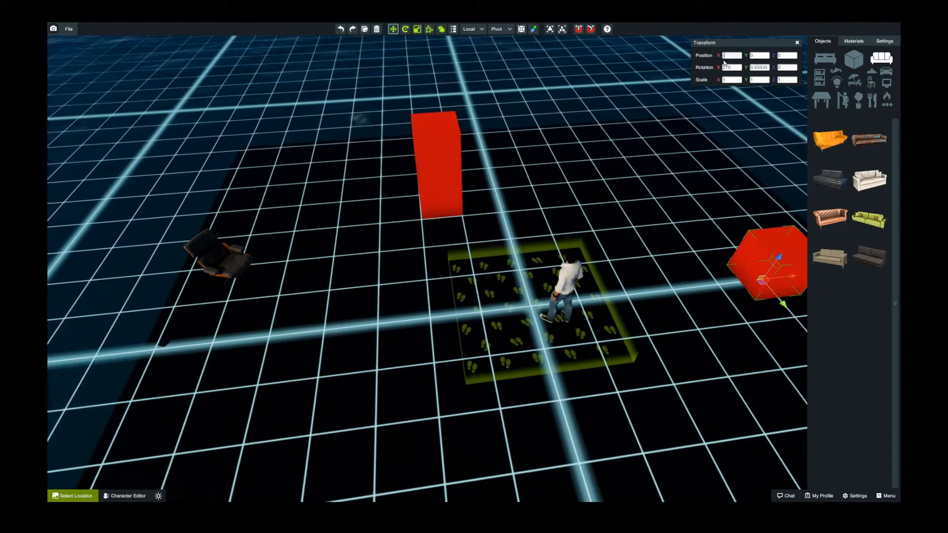
type("-5")
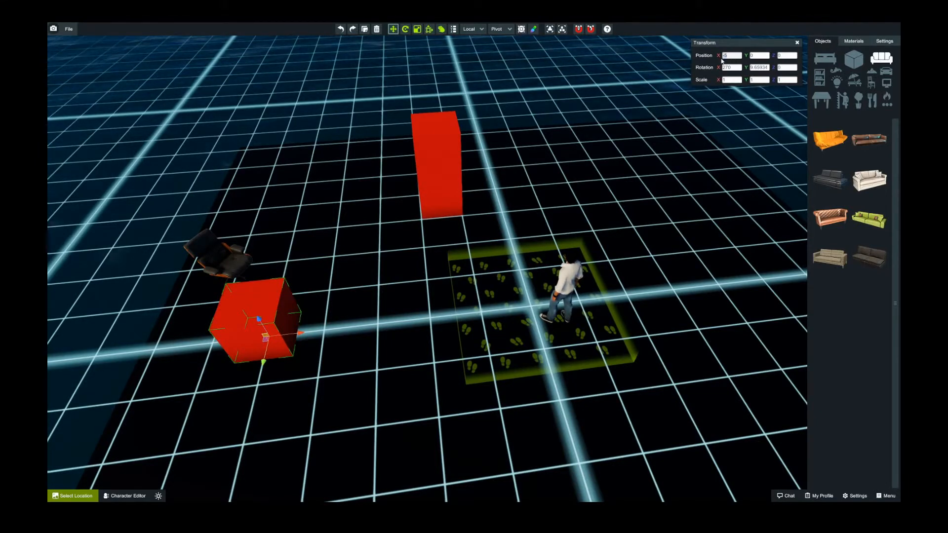
type("0")
mouse_move(552, 198)
right_mouse_down()
mouse_move(572, 206)
mouse_move(526, 200)
mouse_move(553, 203)
mouse_move(551, 188)
mouse_move(565, 193)
right_mouse_up()
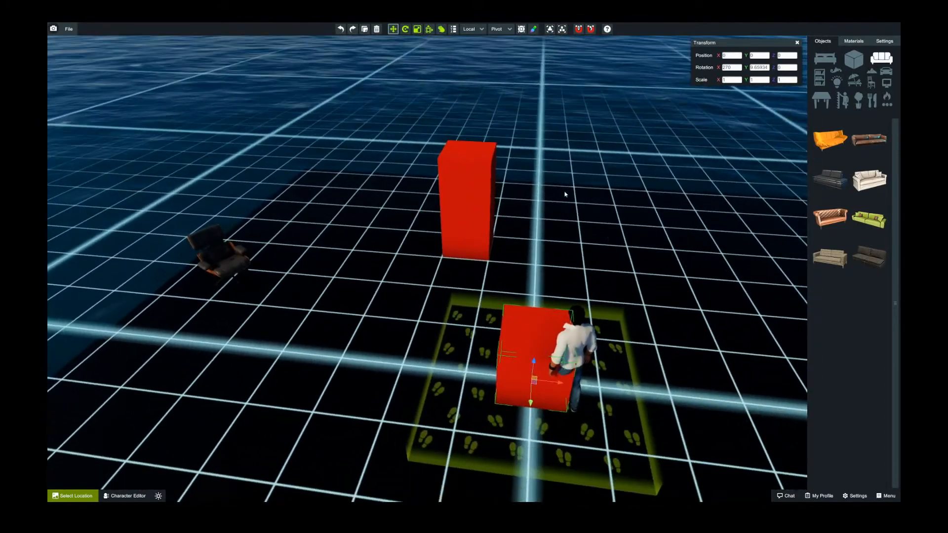
Raise the small cube into the air and flatten it with the bounding-box tool to a slab about 0.08 in Z scale
left_click(532, 356)
mouse_move(532, 355)
right_mouse_down()
mouse_move(544, 331)
mouse_move(535, 344)
right_mouse_up()
left_click(536, 346)
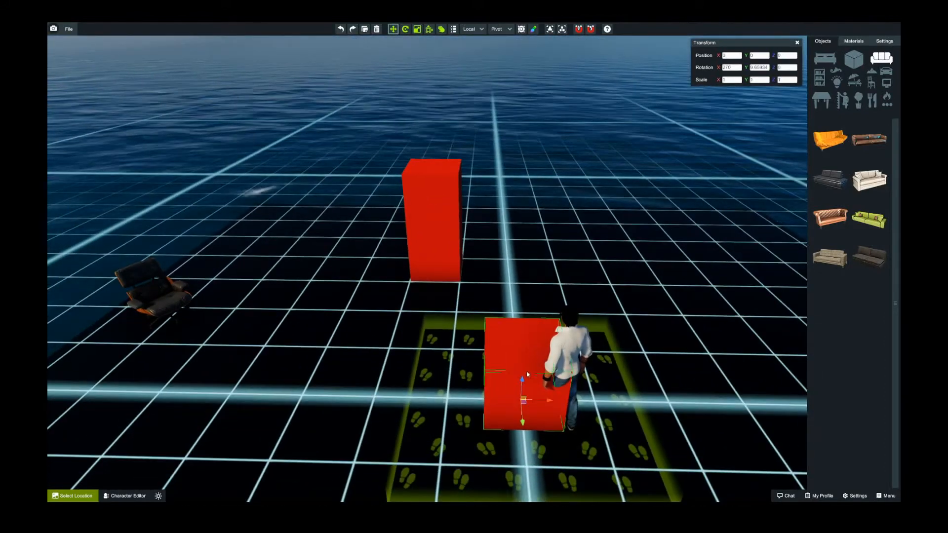
left_click_drag(526, 379, 536, 200)
key("t")
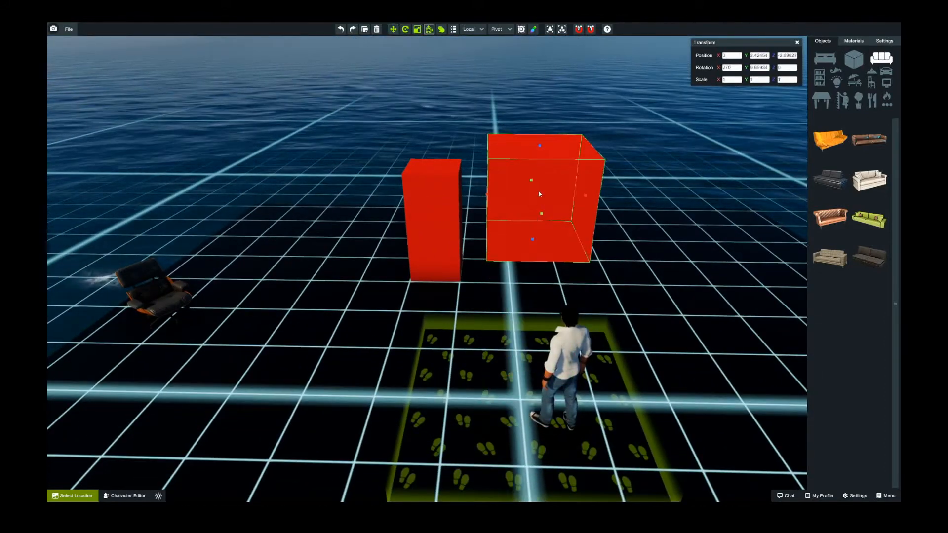
left_click_drag(540, 149, 465, 246)
Duplicate the slab on its negative X side and recolour the copy to #8F6A6A, placing the colour picker beneath the transform window
key("w")
key("ctrl+d")
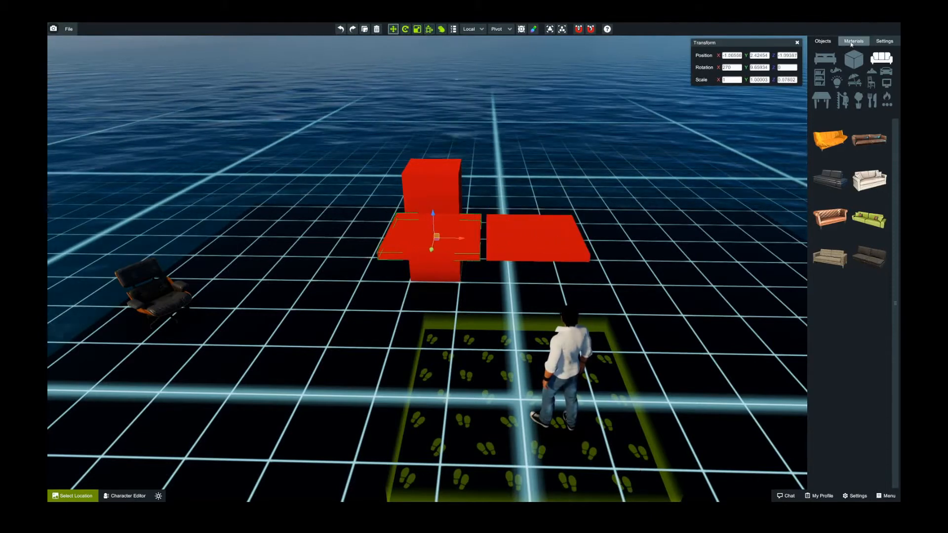
left_click(533, 29)
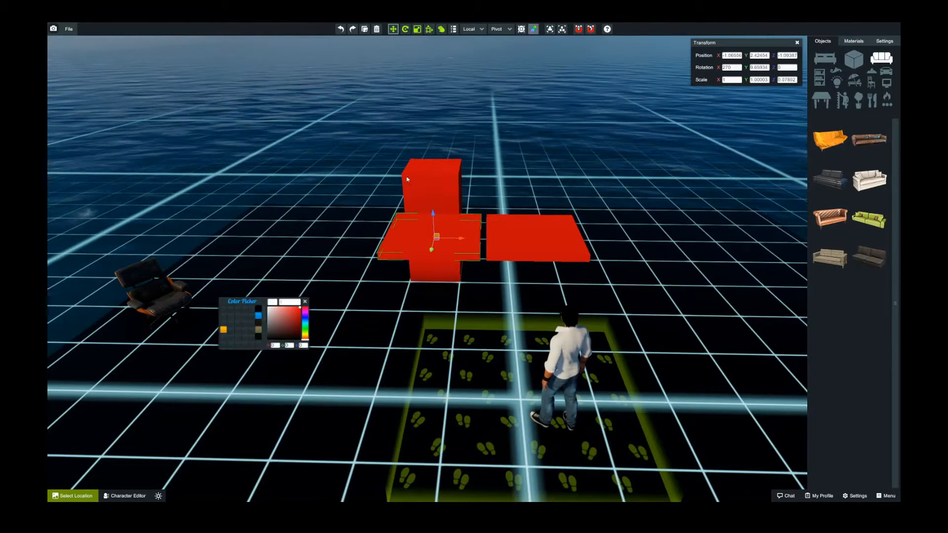
left_click_drag(266, 298, 730, 98)
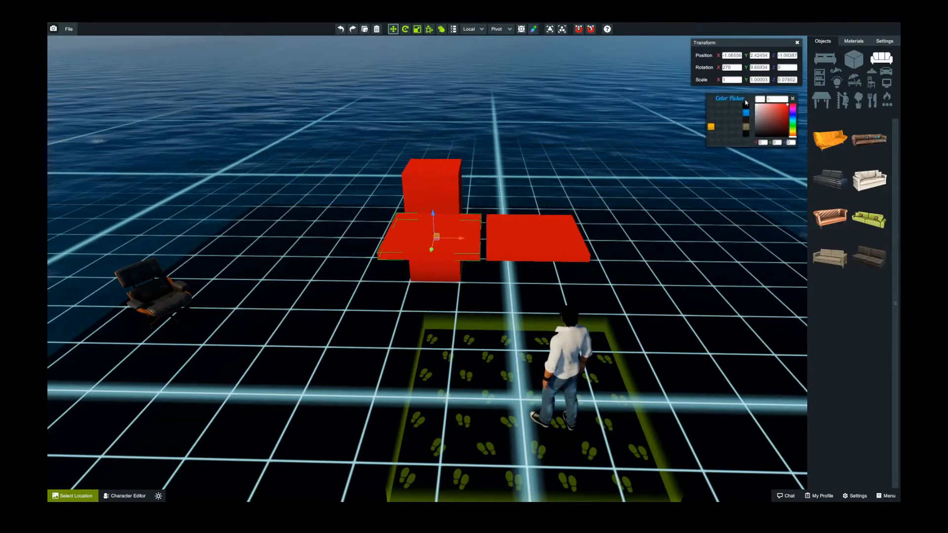
left_click(765, 118)
Move the beige slab along X against the red slab's edge and raise it nearly level with the red one
right_click_drag(538, 224, 512, 254)
scroll(512, 254, "up", 4)
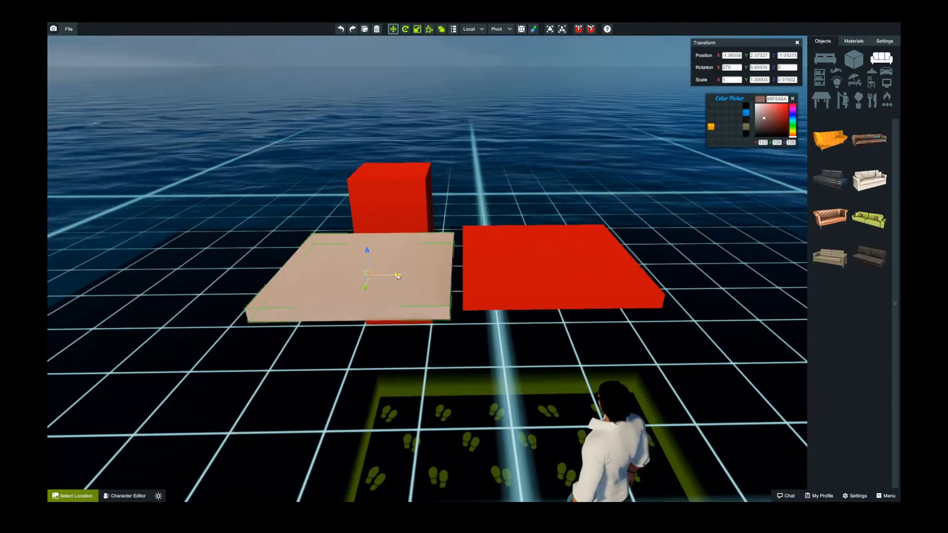
left_click_drag(398, 269, 413, 273)
scroll(413, 276, "up", 3)
mouse_move(413, 276)
right_mouse_down()
mouse_move(425, 294)
mouse_move(411, 269)
right_mouse_up()
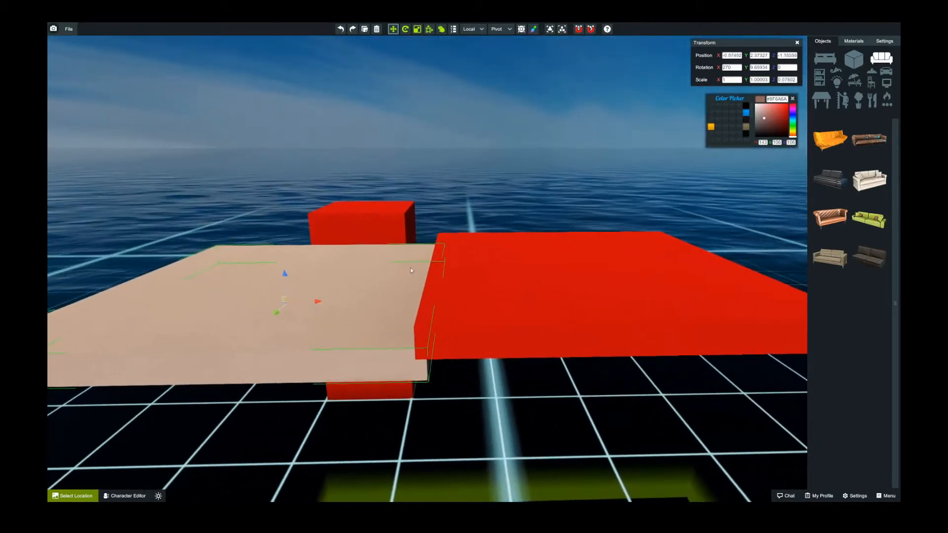
left_click_drag(285, 274, 288, 260)
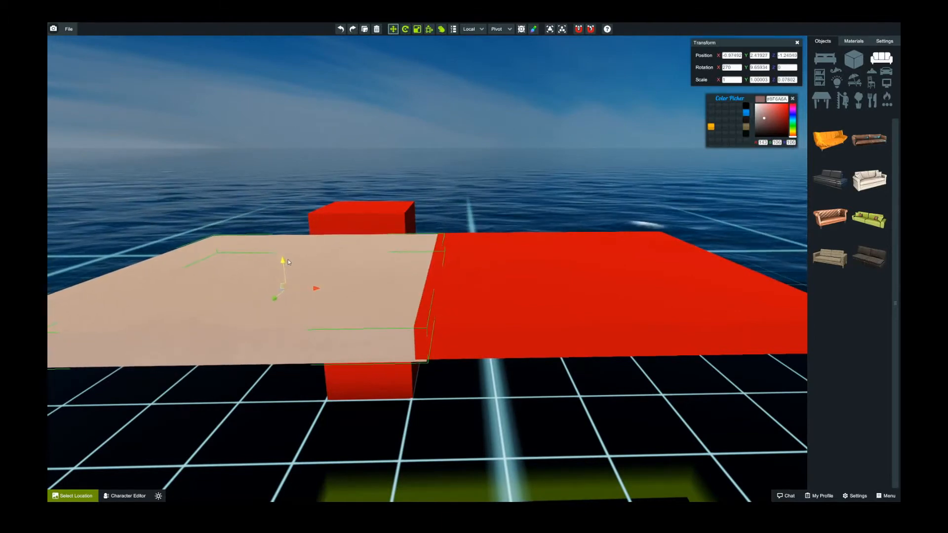
Set the beige slab's Y position to the red slab's value, 2.424541, and shift it along X so their edges meet
left_click(521, 301)
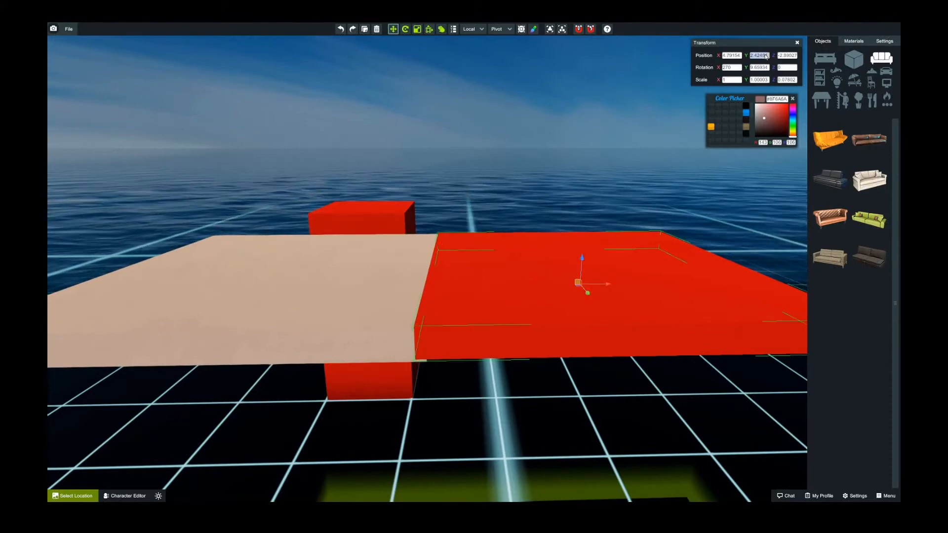
left_click(764, 56)
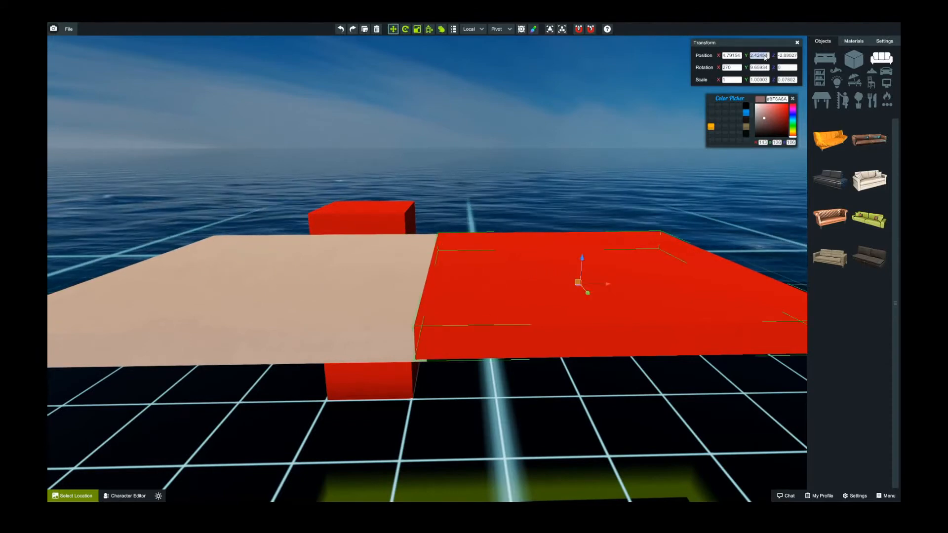
left_click(299, 302)
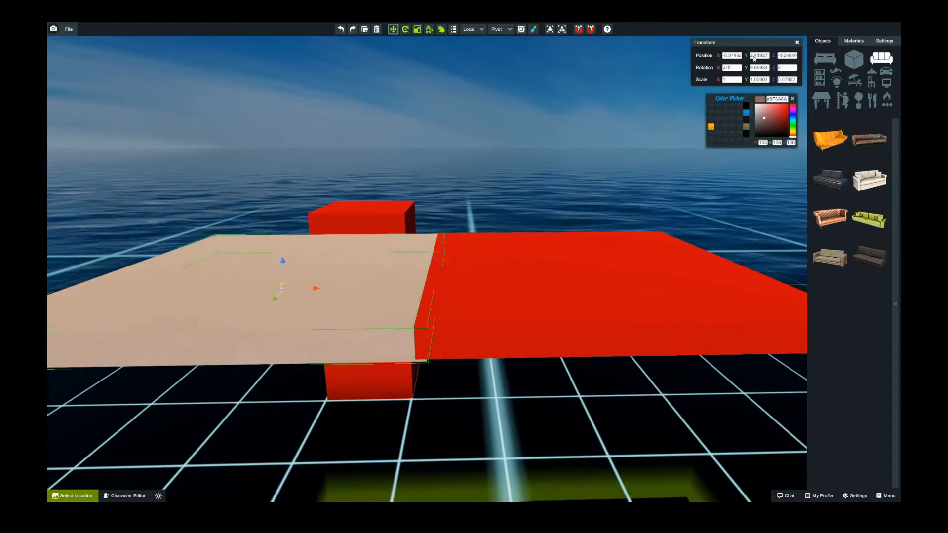
left_click(754, 58)
type("2.424541")
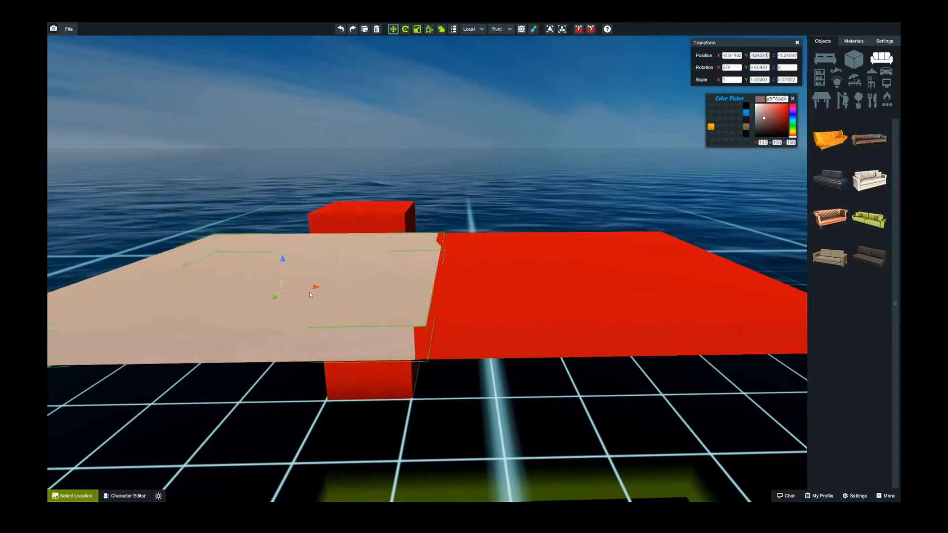
left_click_drag(316, 287, 309, 286)
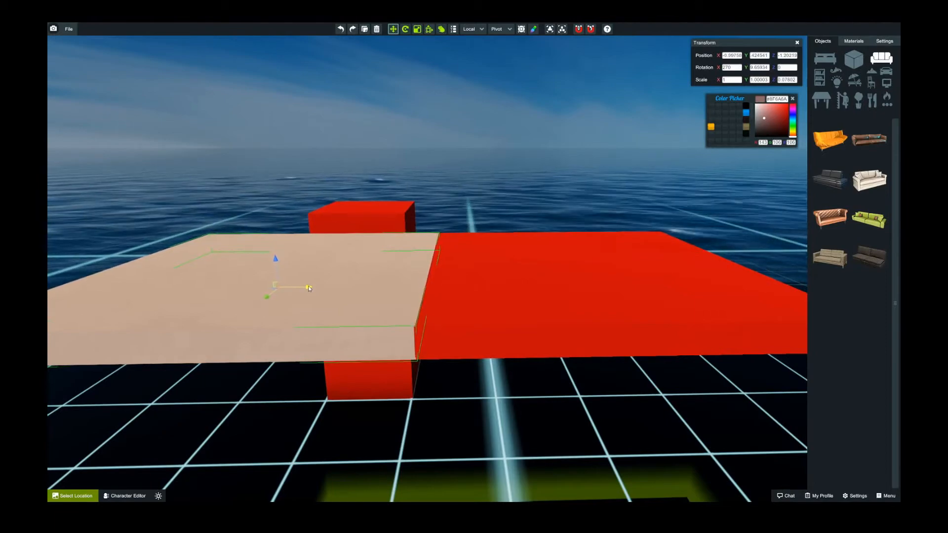
Delete the beige slab
left_click(506, 197)
right_click_drag(506, 197, 402, 263)
left_click(399, 269)
key("Delete")
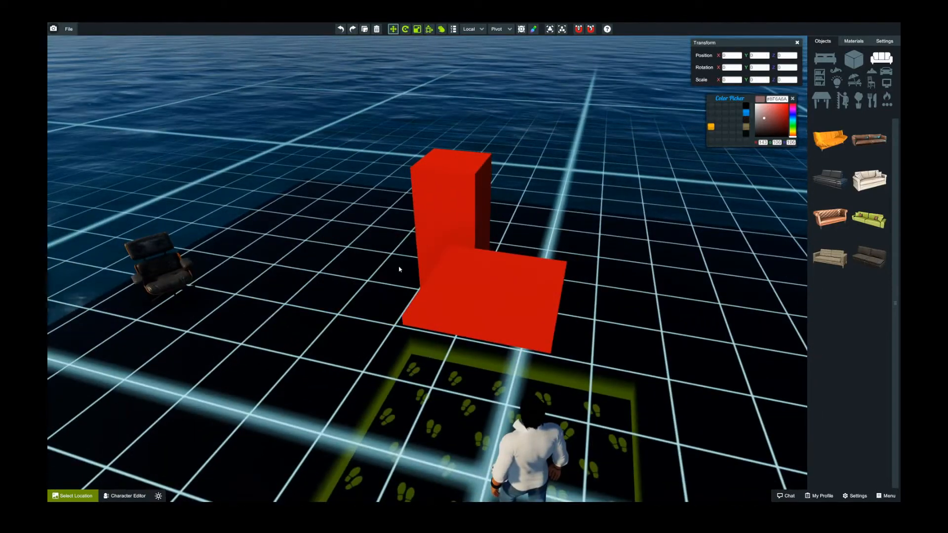
Thicken the red slab to about 0.53 in Z scale and place it on the ground between the chair and tall block
left_click(478, 291)
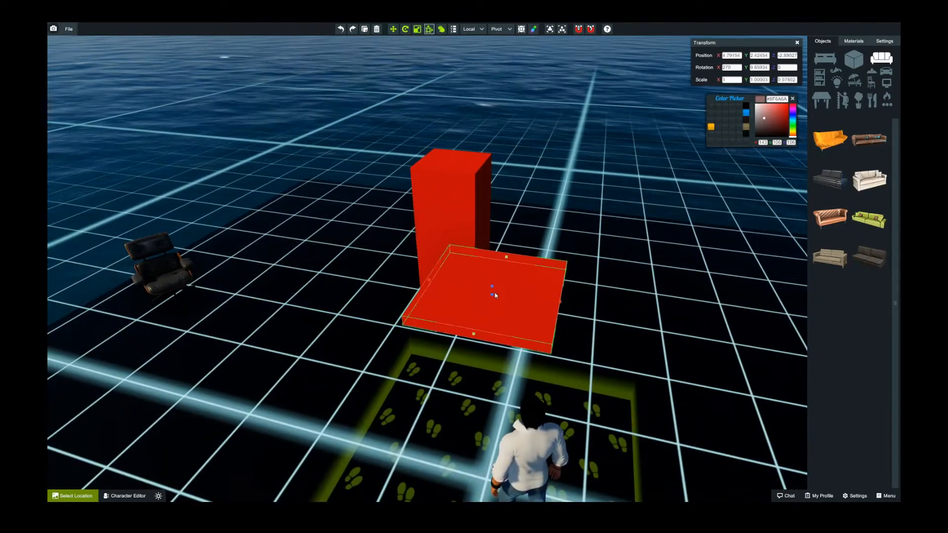
left_click_drag(492, 287, 492, 241)
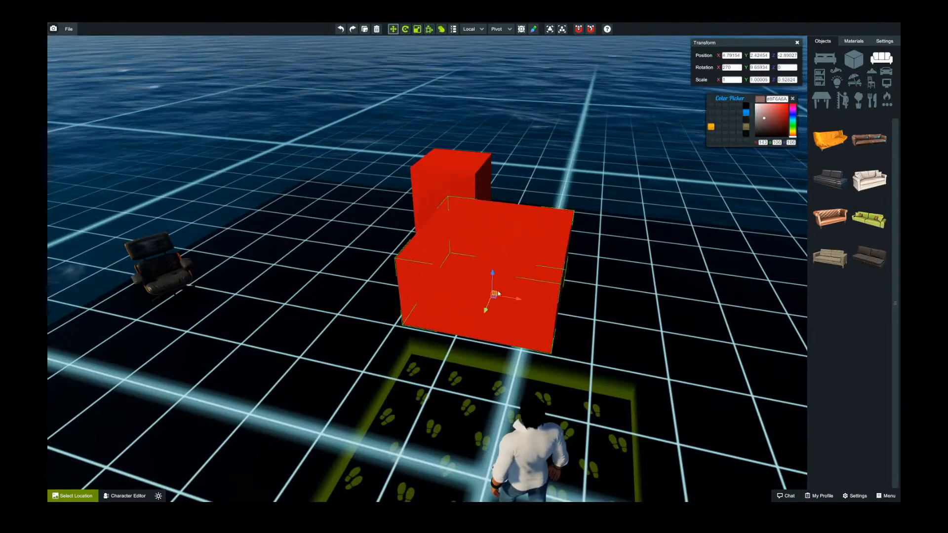
left_click_drag(495, 296, 319, 257)
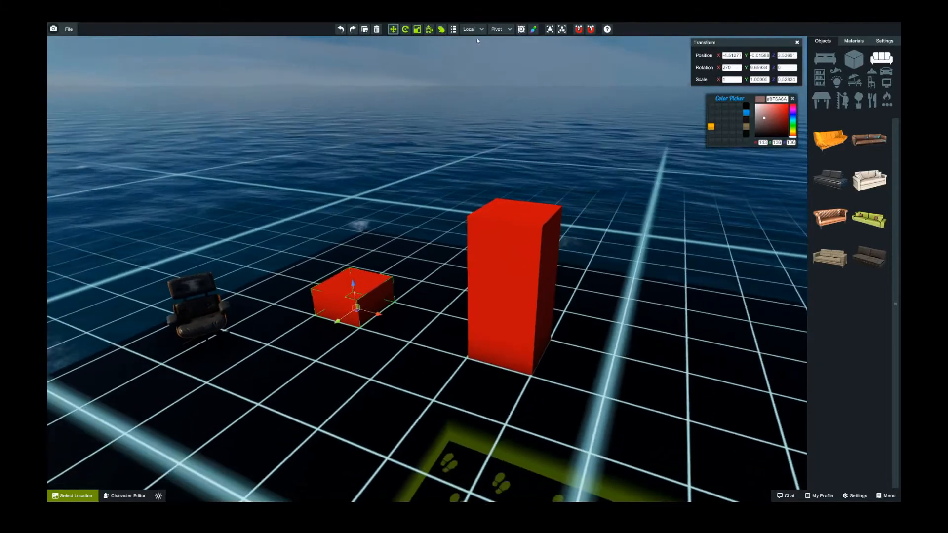
Switch the gizmo orientation from Local to Global for the flattened cube
left_click(472, 28)
left_click(477, 40)
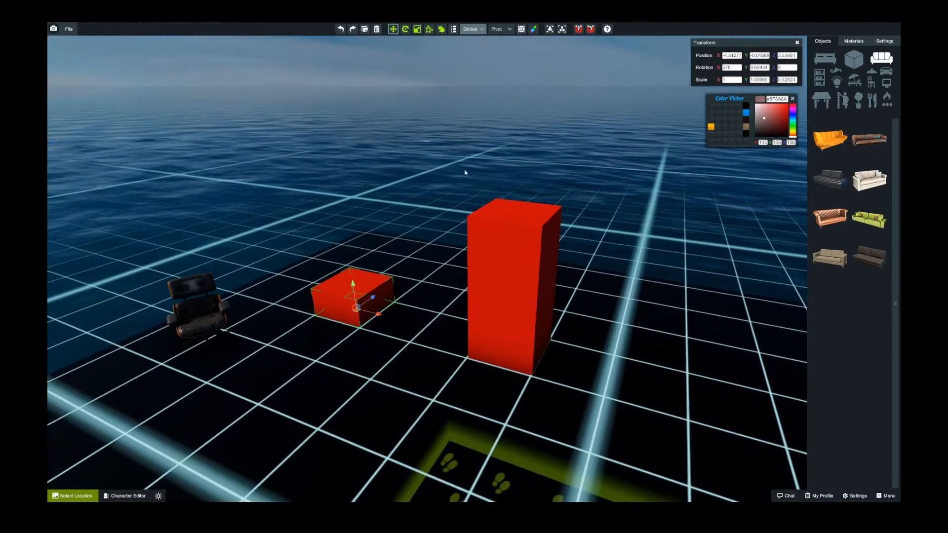
right_click_drag(466, 173, 489, 164)
key("w")
key("s")
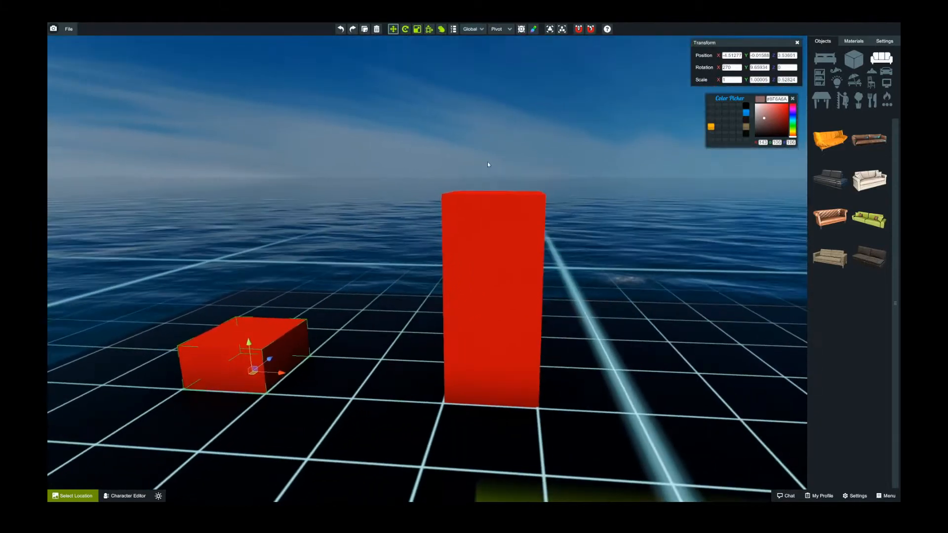
Raise the tall red block along the global Y axis to a Y position of about 2.08
left_click(508, 267)
key("s")
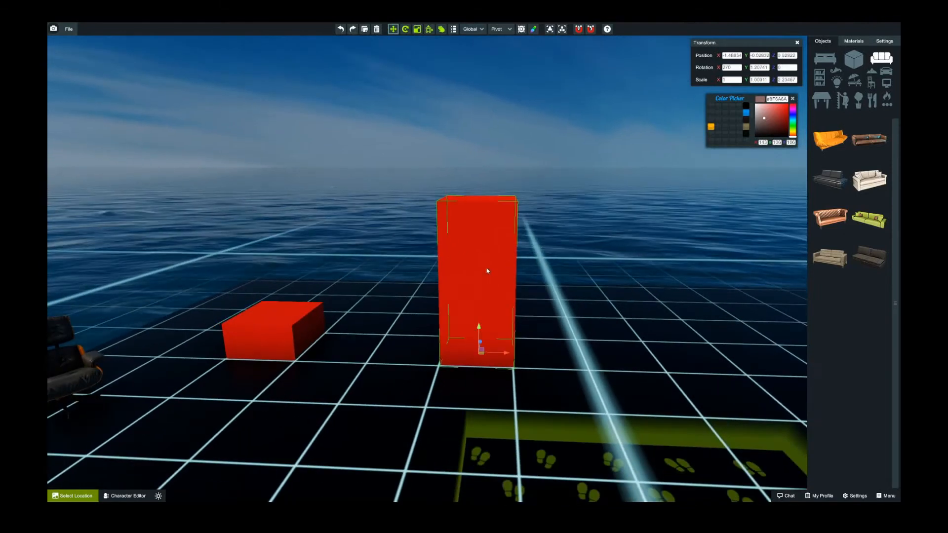
left_click_drag(479, 322, 478, 206)
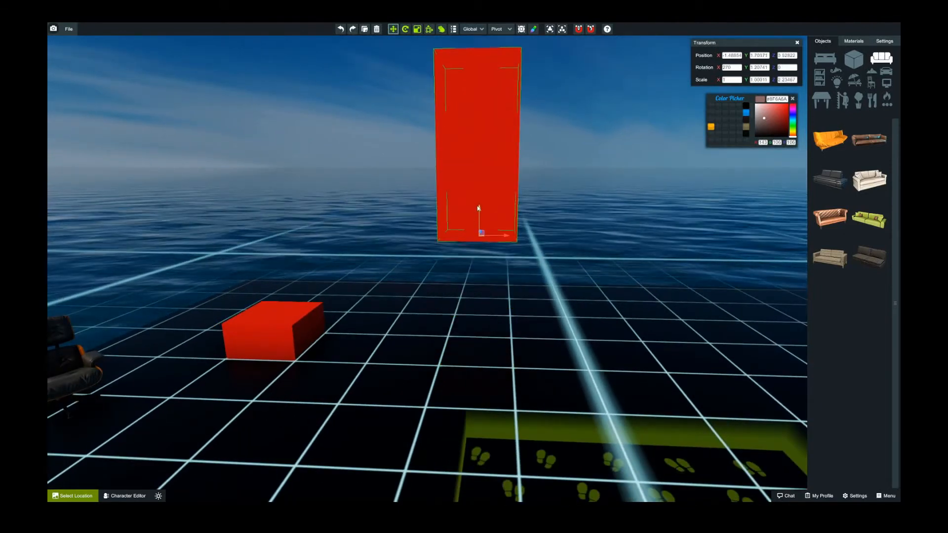
right_click_drag(479, 208, 506, 197)
key("w")
left_click_drag(471, 268, 470, 239)
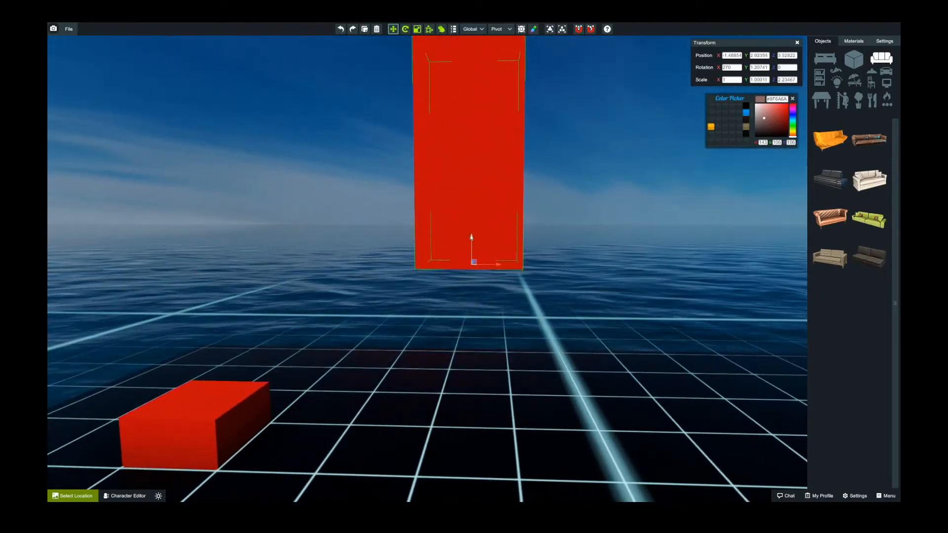
key("s")
key("w")
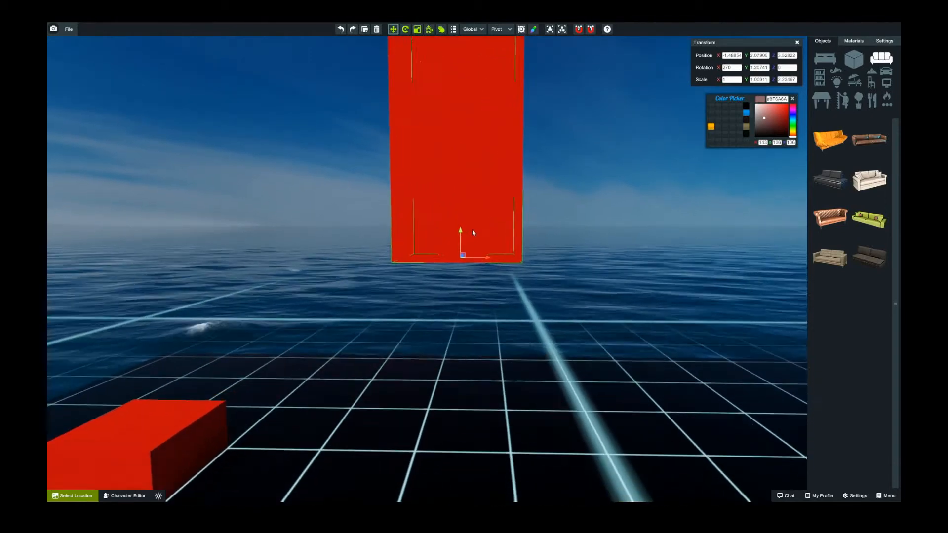
right_click_drag(469, 236, 473, 218)
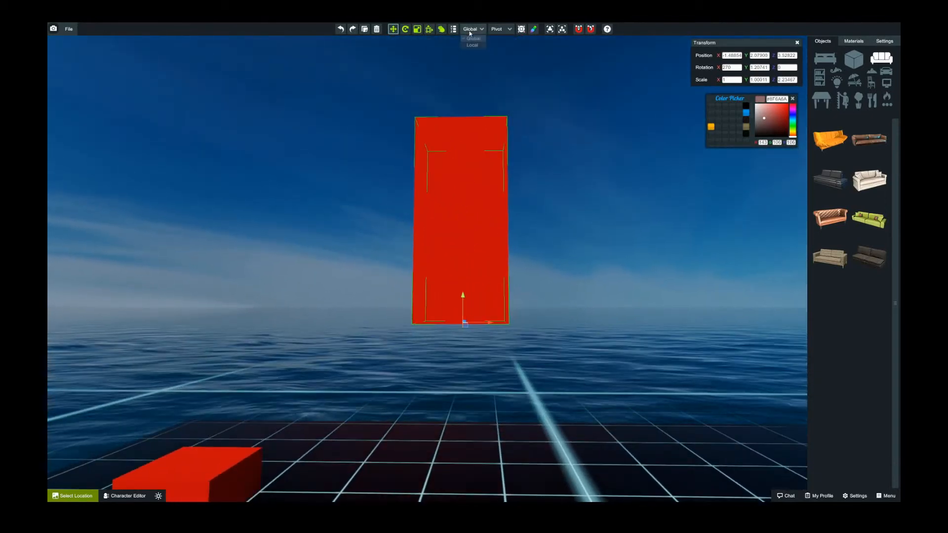
Switch the tall block's gizmo orientation to Local and back to Global to compare the axes
left_click(472, 45)
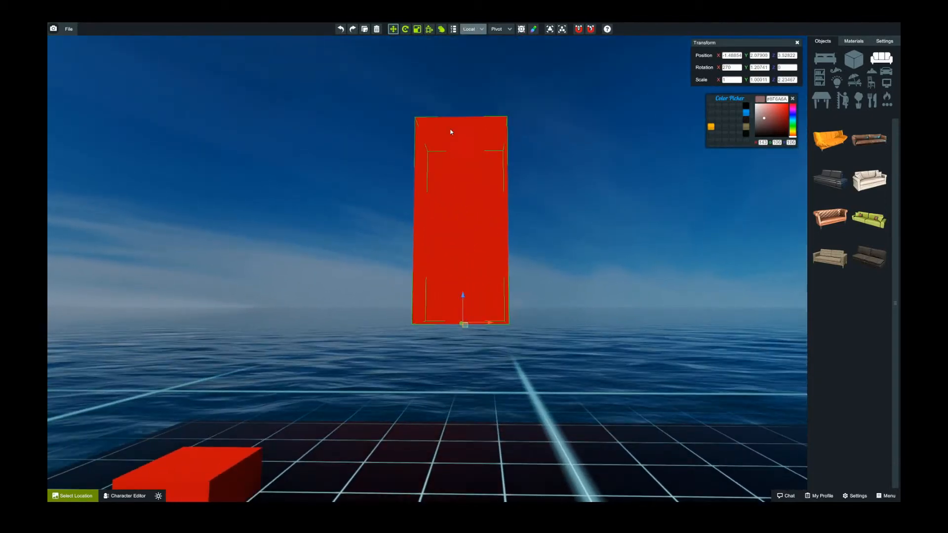
left_click(478, 30)
left_click(475, 38)
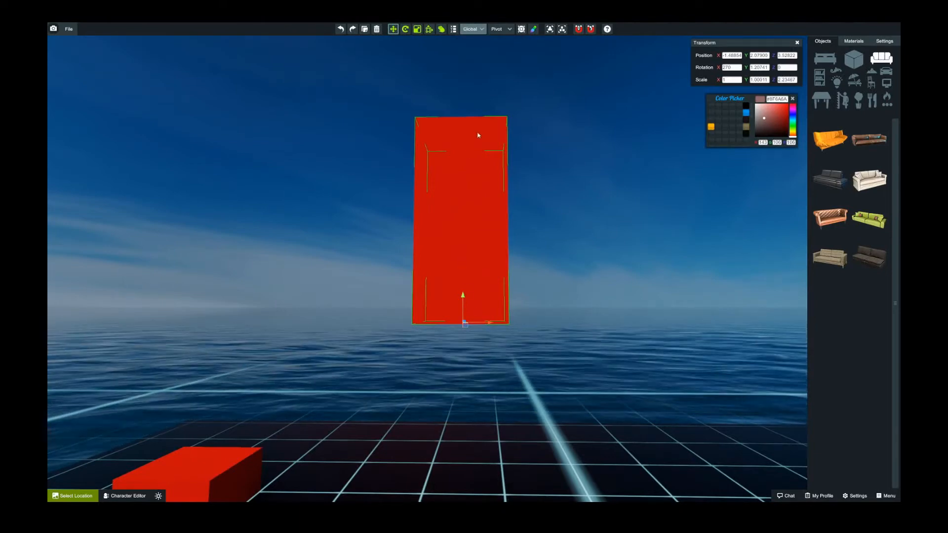
Tilt the raised tall block sideways by about 30 degrees toward the small cube's side with the Rotate tool
key("e")
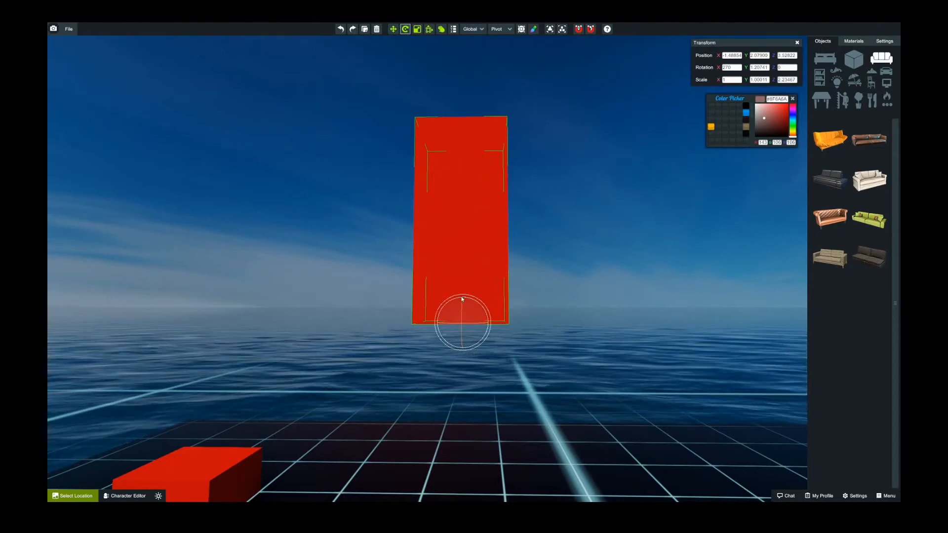
mouse_move(462, 300)
right_mouse_down()
mouse_move(470, 282)
mouse_move(457, 292)
right_mouse_up()
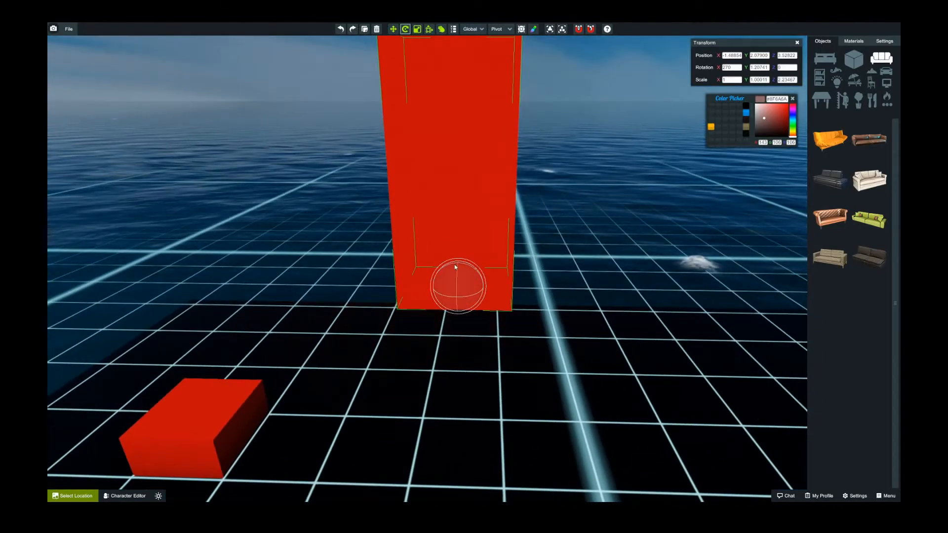
left_click_drag(447, 266, 431, 277)
right_click_drag(450, 256, 478, 213)
scroll(478, 212, "down", 2)
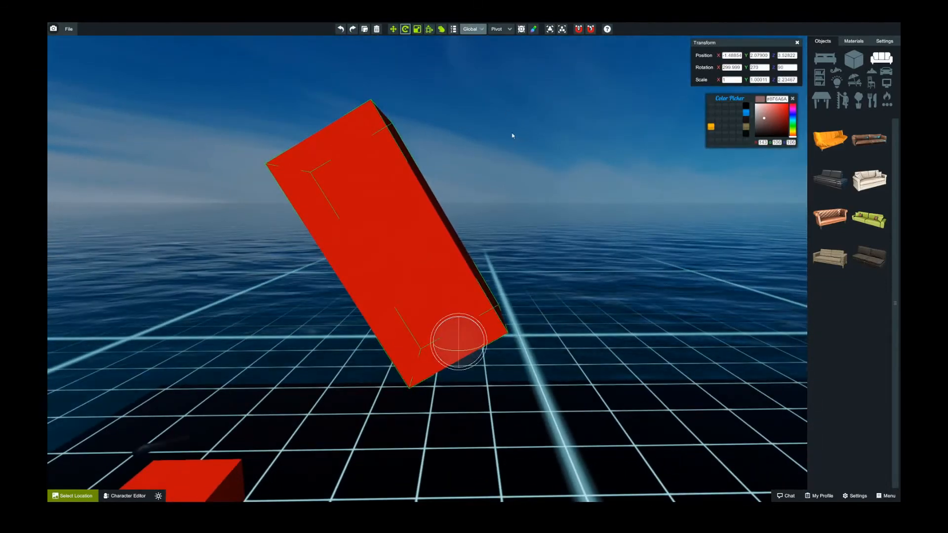
Set the gizmo orientation to Local and move the tilted block a short way up along its own Z axis
key("w")
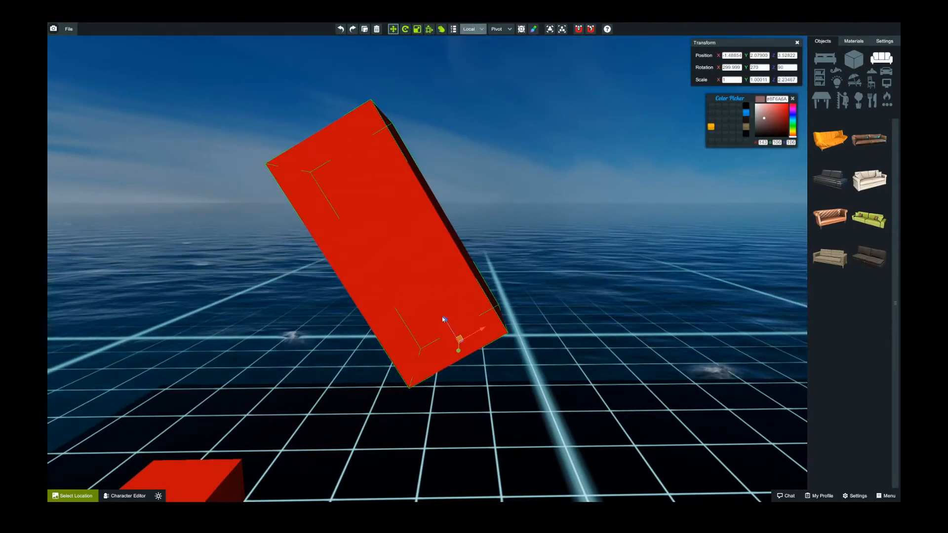
left_click_drag(443, 319, 455, 284)
key("w")
mouse_move(488, 289)
right_mouse_down()
mouse_move(469, 281)
mouse_move(482, 277)
right_mouse_up()
key("s")
key("w")
key("s")
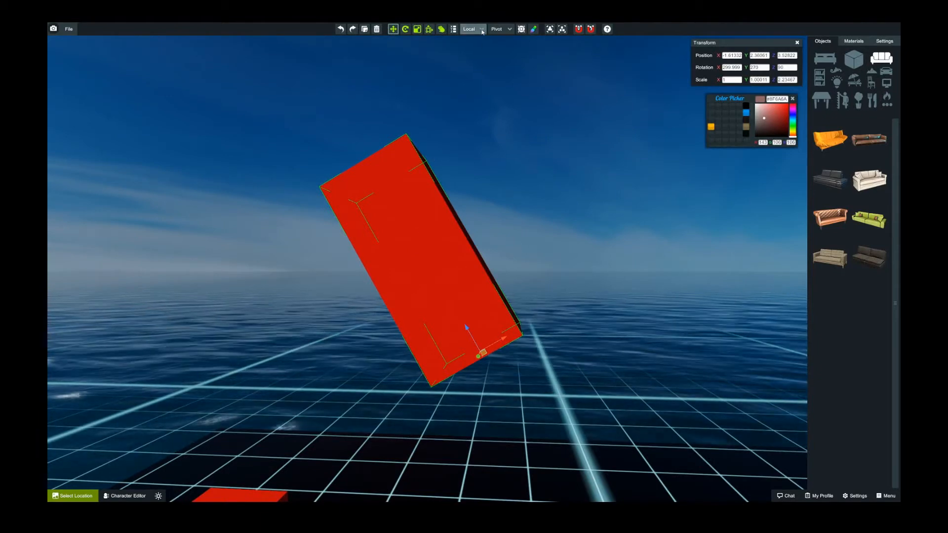
Set the gizmo orientation back to Global and move the tilted block along the global Z axis to about 3.67
key("w")
right_click_drag(498, 314, 491, 338)
key("s")
mouse_move(485, 268)
left_mouse_down()
mouse_move(554, 165)
mouse_move(449, 296)
mouse_move(493, 241)
mouse_move(476, 260)
left_mouse_up()
key("w")
mouse_move(476, 259)
right_mouse_down()
mouse_move(484, 231)
mouse_move(470, 236)
mouse_move(475, 243)
right_mouse_up()
key("s")
key("w")
key("s")
key("w")
key("s")
key("s")
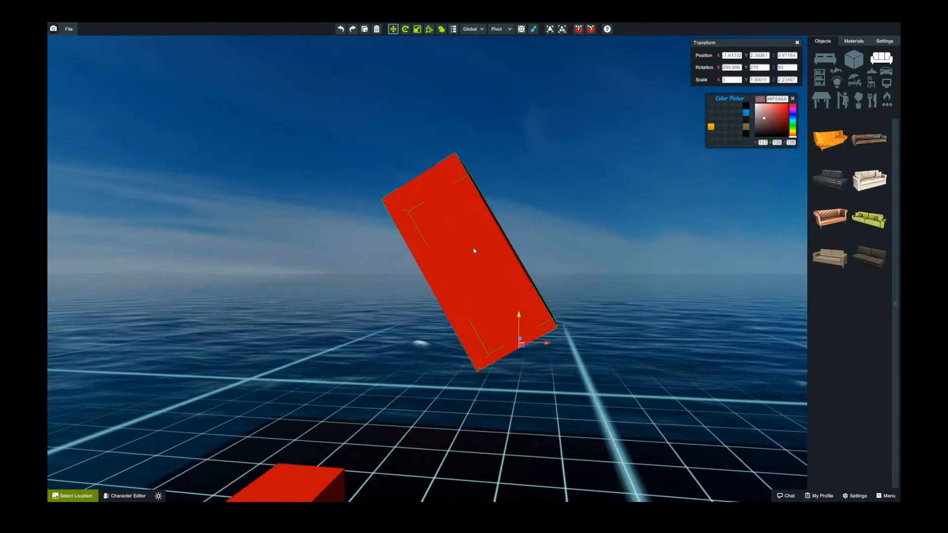
Change the transform point of the tilted block from Pivot to Center
left_click(502, 45)
key("w")
right_click_drag(469, 253, 495, 292)
key("s")
Duplicate the tilted block and rotate the copy 90 degrees about its centre so the two blocks form a cross
key("ctrl+d")
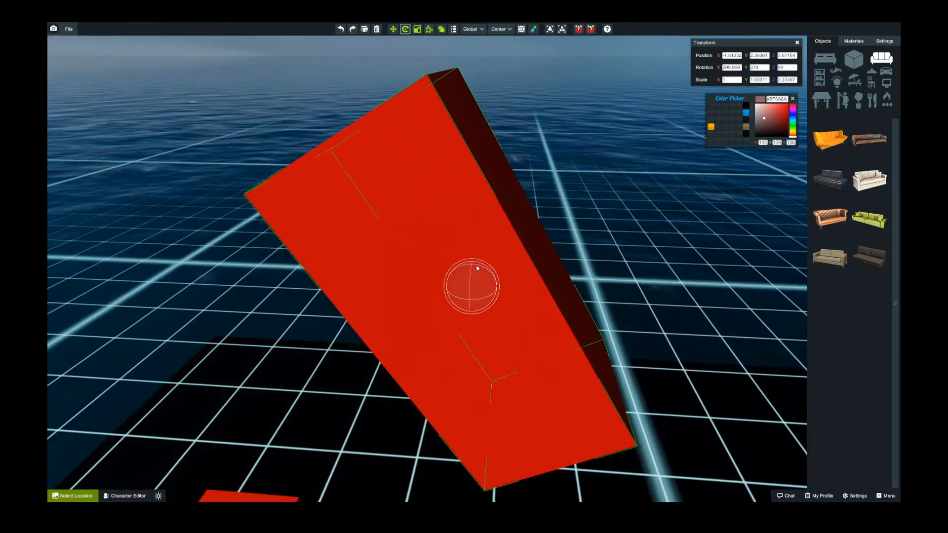
left_click_drag(476, 267, 401, 272)
key("w")
right_click_drag(464, 279, 467, 244)
key("s")
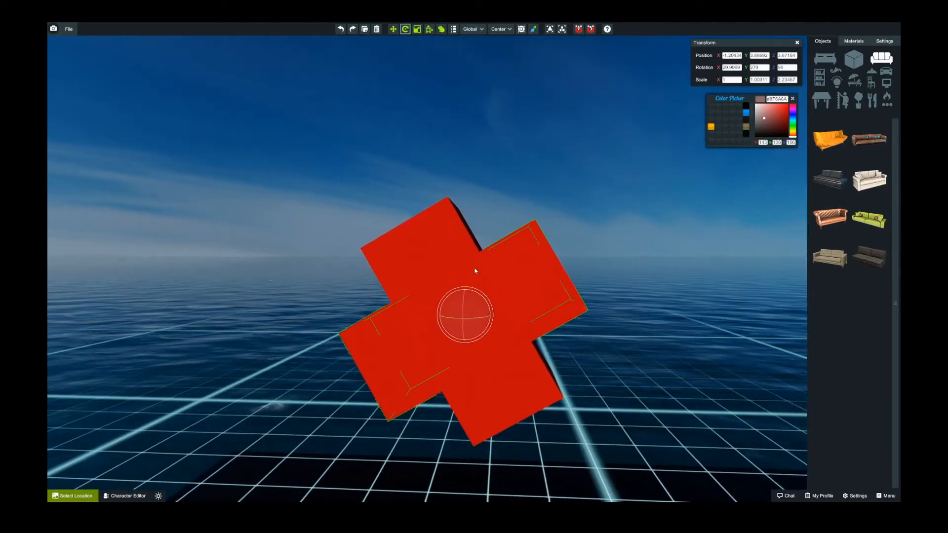
key("w")
left_click_drag(463, 288, 456, 252)
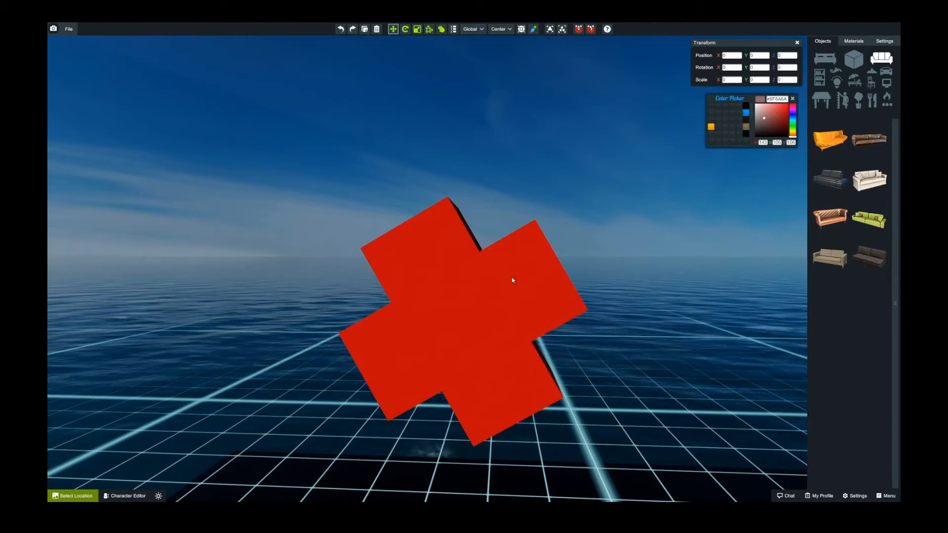
Move the crossing block up and back down along the global vertical axis, set the orientation to Local and slide it along its own axis to form a T
left_click_drag(465, 289, 452, 272)
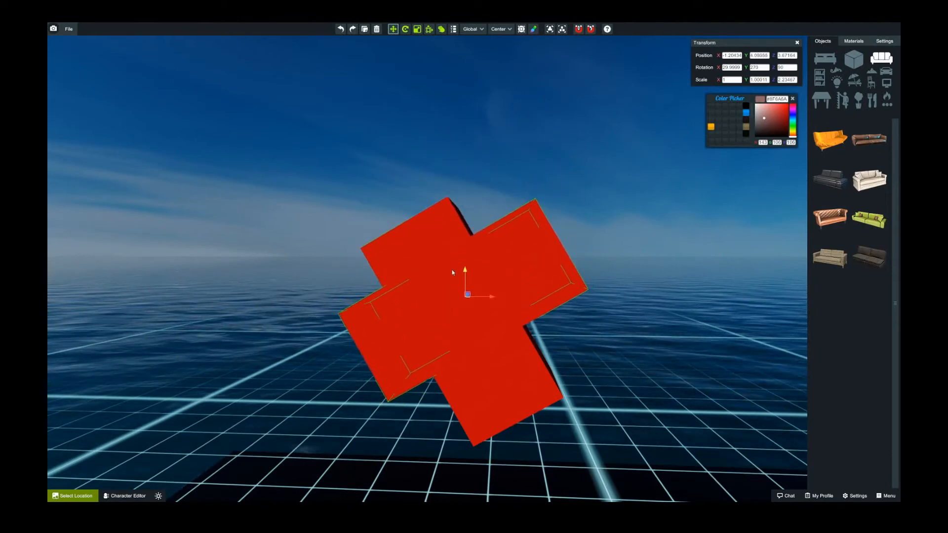
left_click_drag(488, 230, 481, 253)
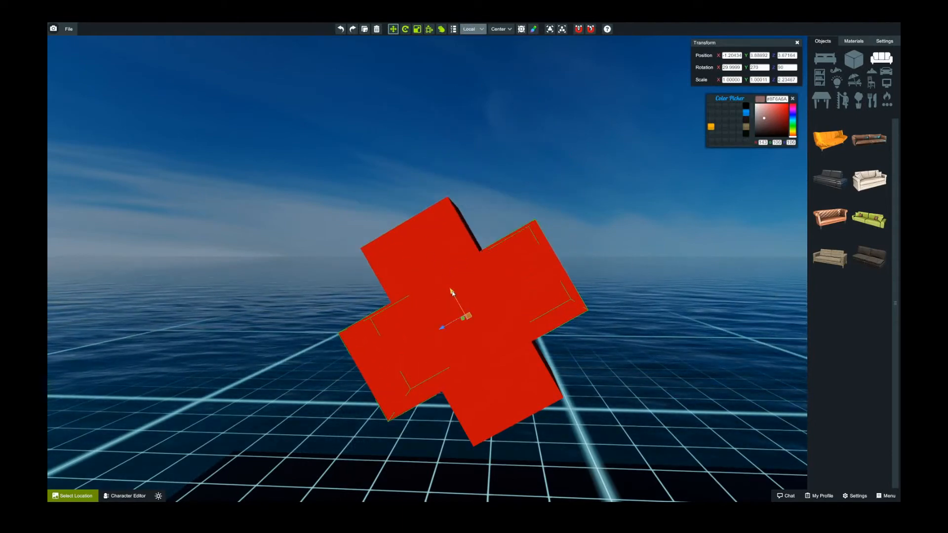
left_click_drag(451, 292, 389, 163)
Scale the crossbar block of the T lengthwise along its local Z axis to about 5.65
key("t")
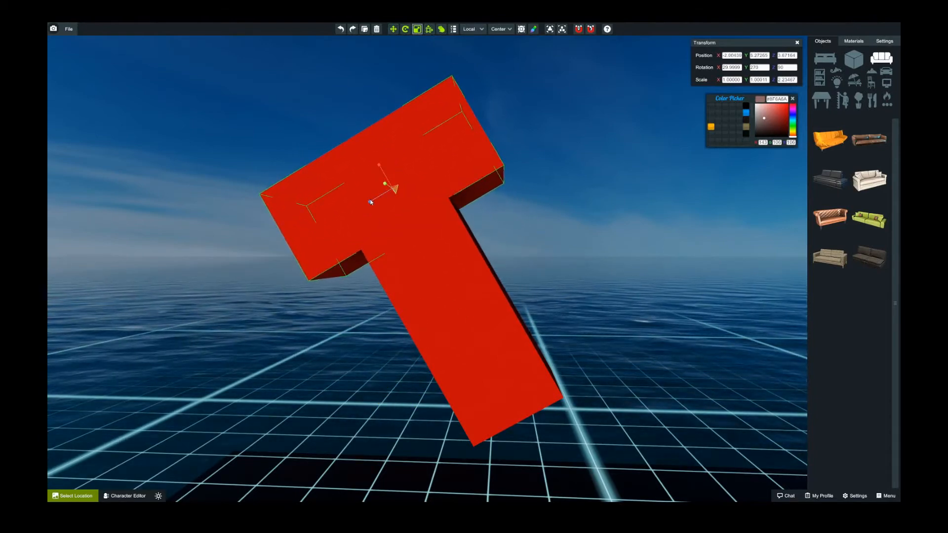
left_click_drag(370, 200, 412, 211)
mouse_move(413, 211)
right_mouse_down()
mouse_move(421, 219)
mouse_move(412, 207)
right_mouse_up()
key("w")
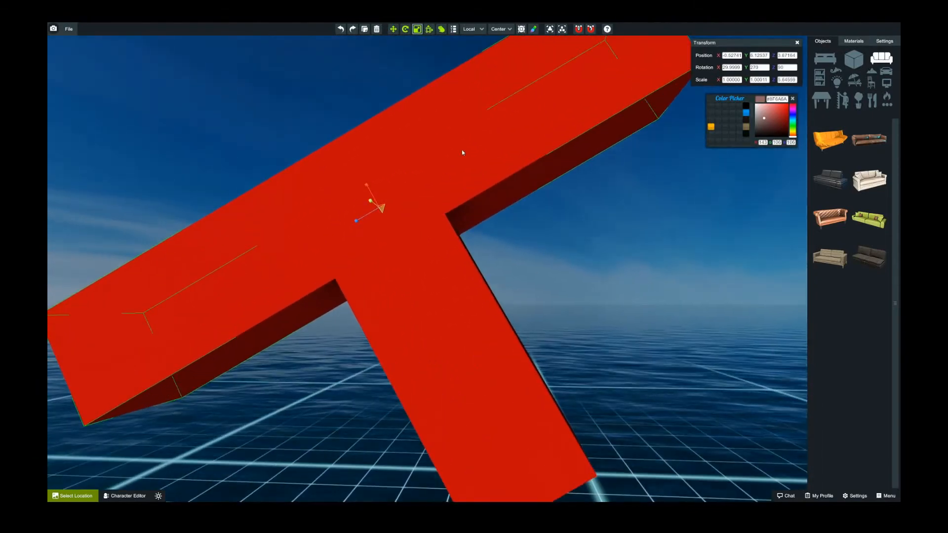
Delete the stretched crossbar block and set the gizmo orientation back to Global
key("Delete")
key("w")
right_click_drag(446, 177, 464, 233)
key("s")
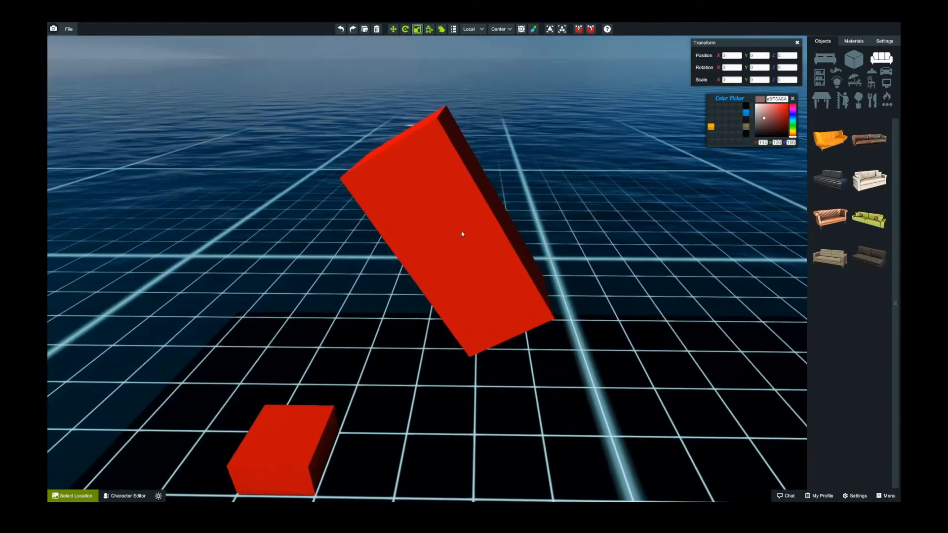
left_click(474, 29)
left_click(475, 39)
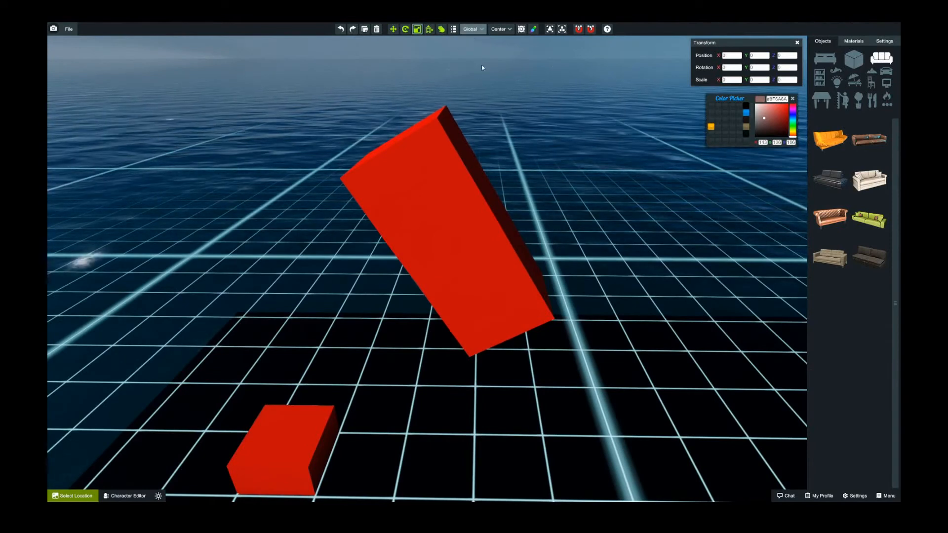
Rotate the remaining tilted block about its Center until it stands upright, with rotation X 270, Y 0 and Z 0
left_click(502, 31)
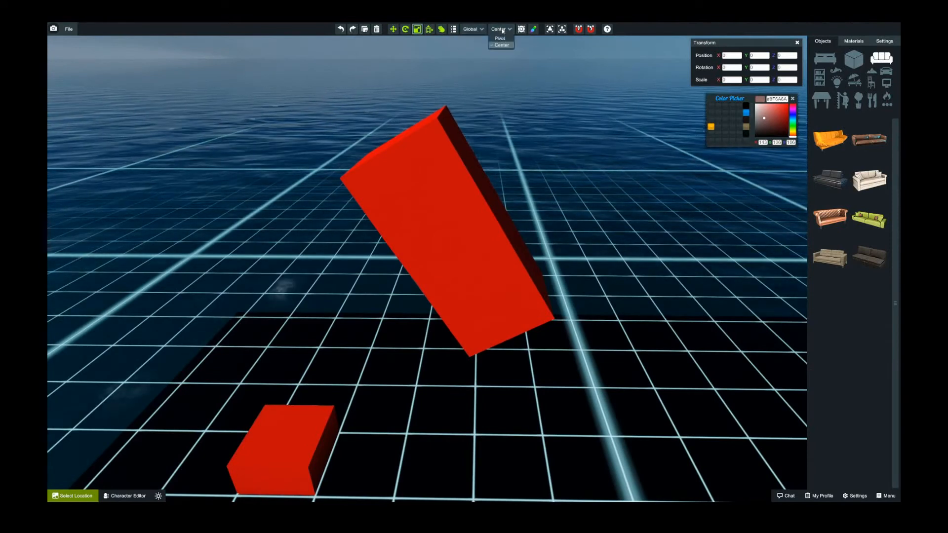
left_click(500, 38)
left_click(506, 30)
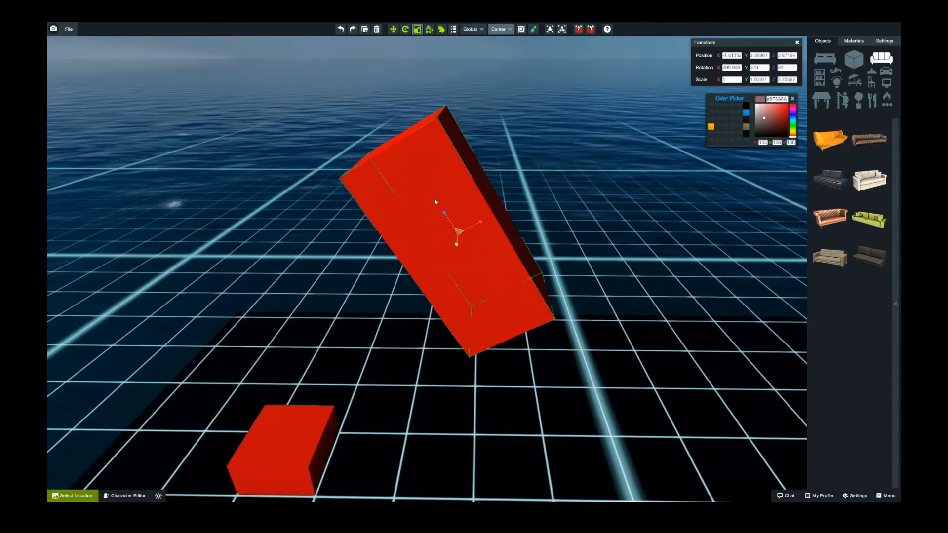
key("e")
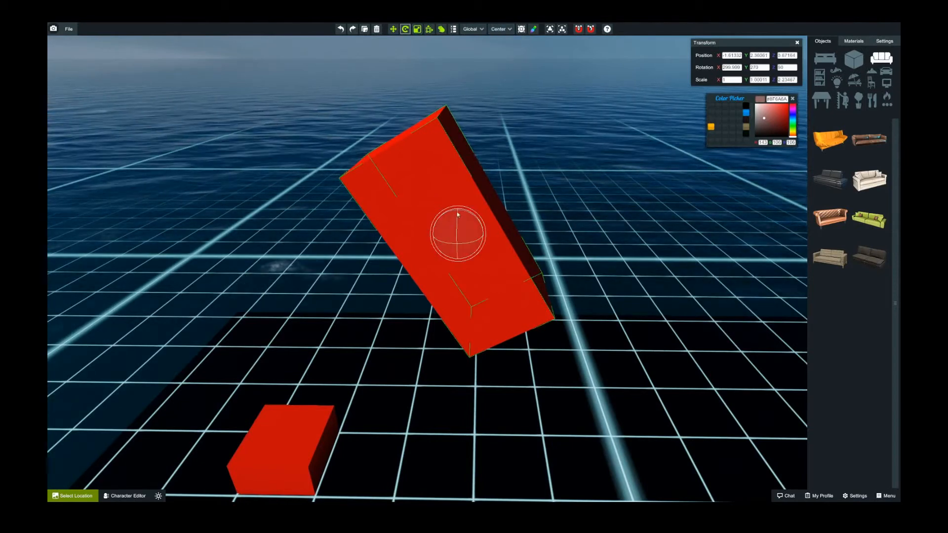
left_click_drag(456, 212, 488, 219)
mouse_move(489, 221)
right_mouse_down()
mouse_move(503, 222)
mouse_move(489, 192)
mouse_move(483, 205)
right_mouse_up()
key("w")
key("s")
key("w")
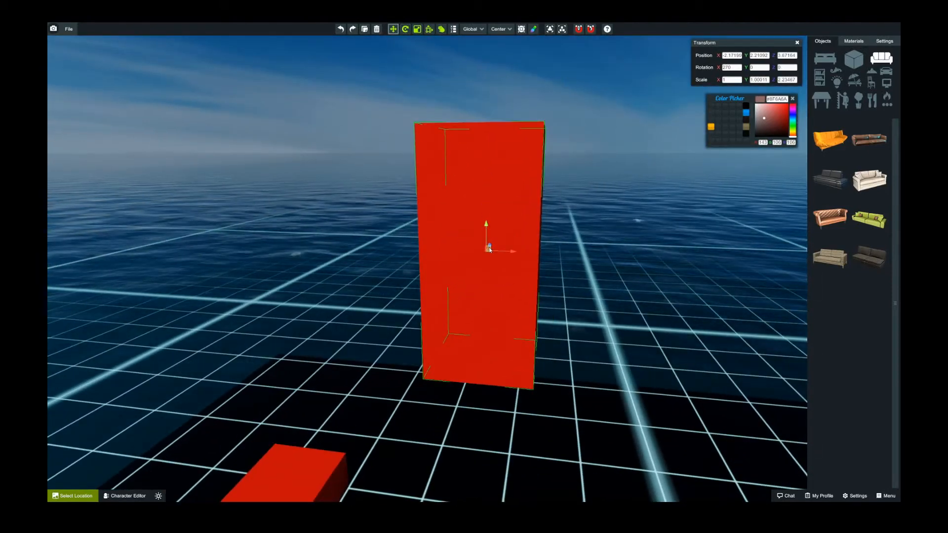
Change the upright block's transform point to Pivot and rotate it slightly to a Y rotation of about 1.21
key("w")
right_click_drag(491, 245, 474, 234)
key("s")
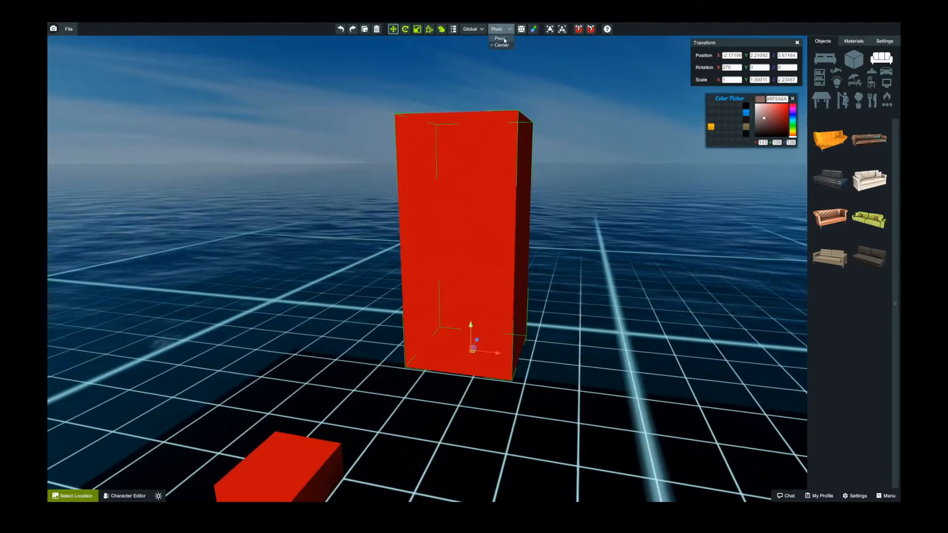
key("s")
mouse_move(475, 338)
right_mouse_down()
mouse_move(470, 348)
mouse_move(479, 334)
right_mouse_up()
key("w")
key("s")
key("w")
key("s")
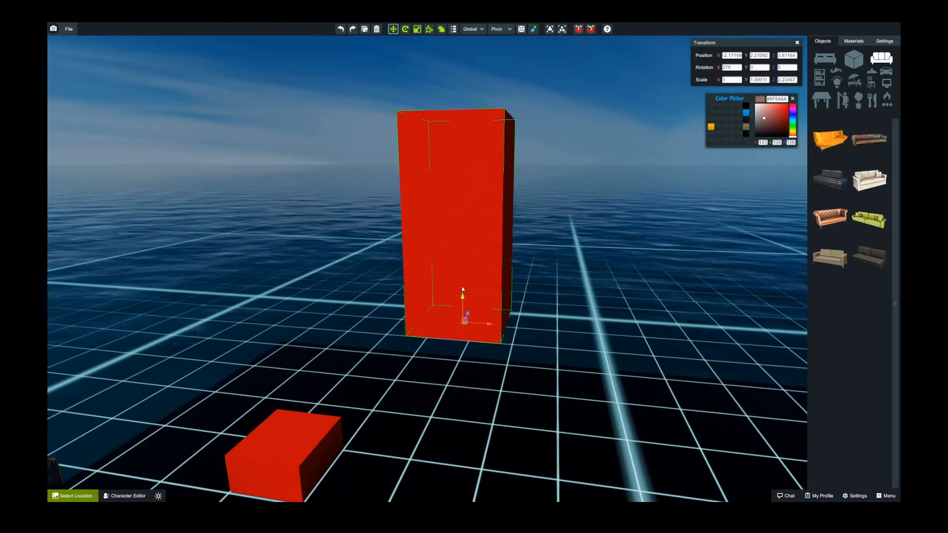
key("e")
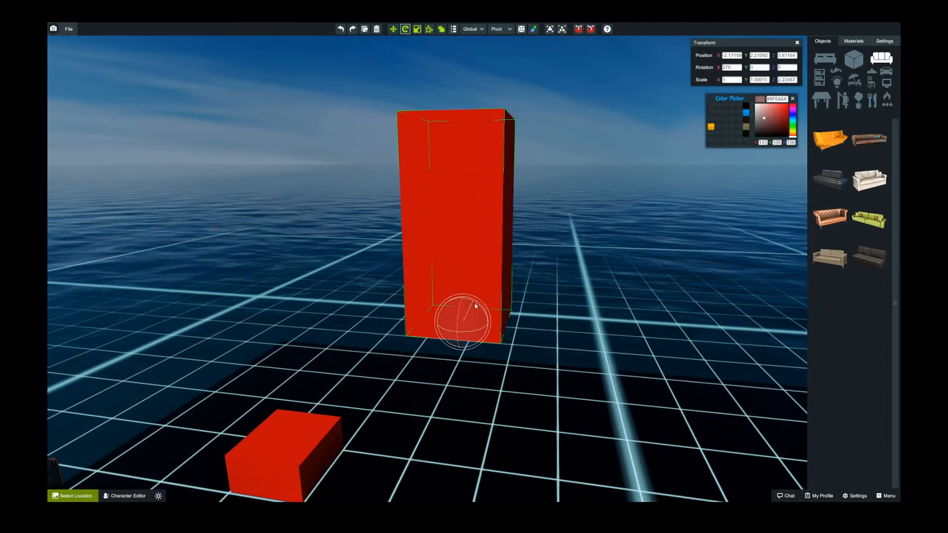
mouse_move(475, 306)
left_mouse_down()
mouse_move(499, 334)
mouse_move(459, 303)
mouse_move(499, 330)
mouse_move(469, 307)
left_mouse_up()
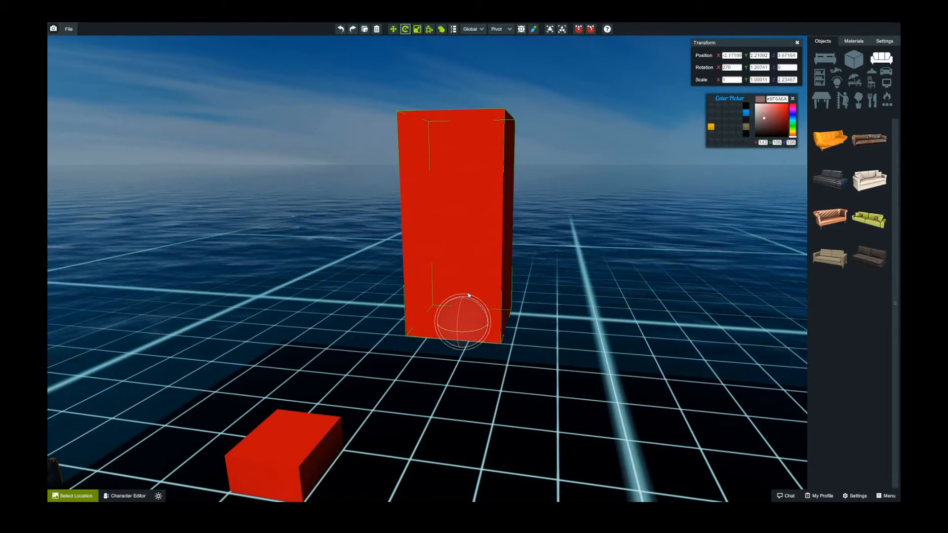
Examine the move gizmo at the upright block's pivot point from several viewing angles
key("w")
right_click_drag(470, 321, 507, 294)
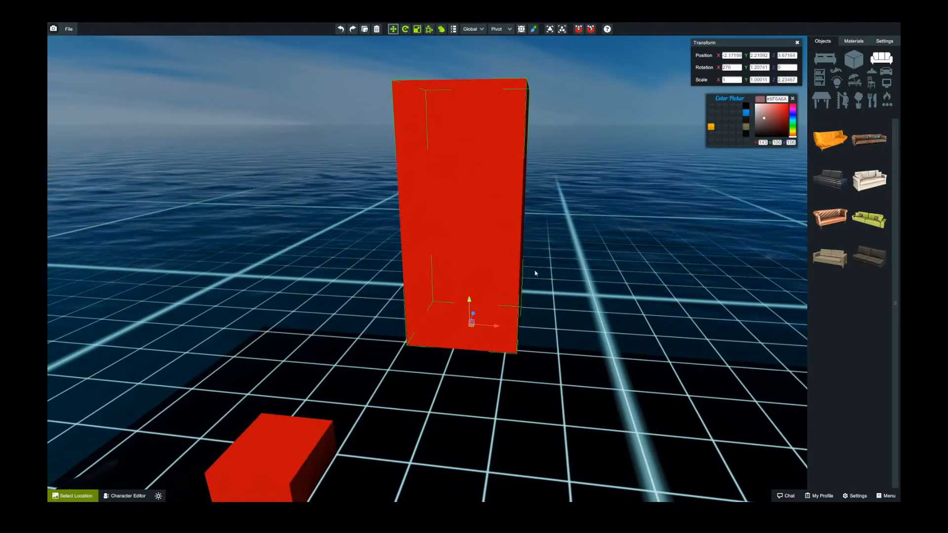
mouse_move(531, 264)
right_mouse_down()
mouse_move(543, 273)
mouse_move(541, 259)
right_mouse_up()
key("w")
key("s")
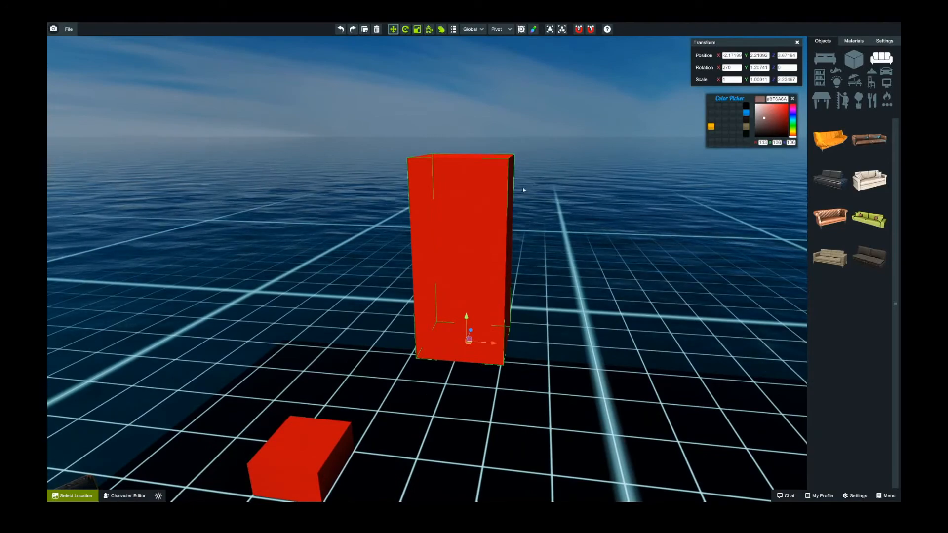
key("w")
mouse_move(523, 190)
right_mouse_down()
mouse_move(607, 215)
mouse_move(571, 188)
mouse_move(529, 181)
mouse_move(485, 207)
mouse_move(526, 195)
right_mouse_up()
key("s")
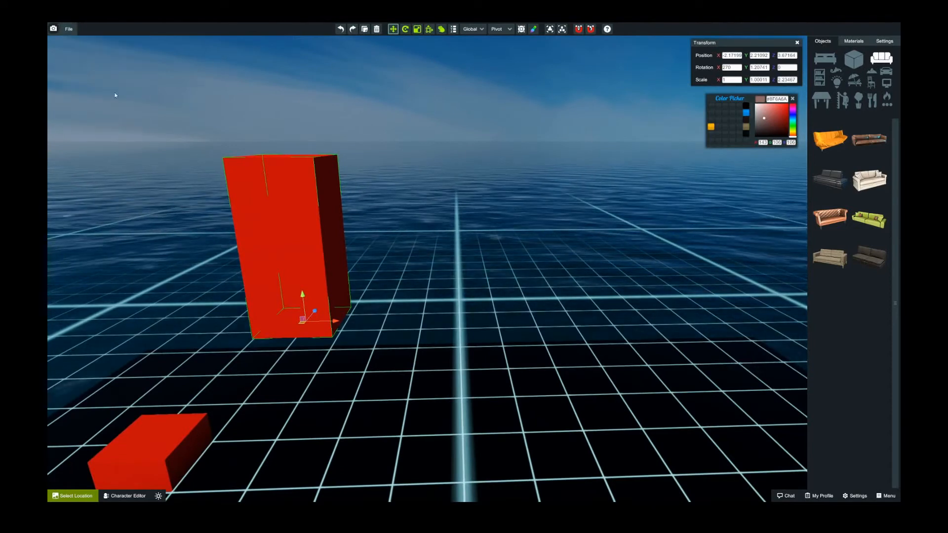
Select the bed, rotate it about its corner pivot and undo that rotation
double_click(363, 295)
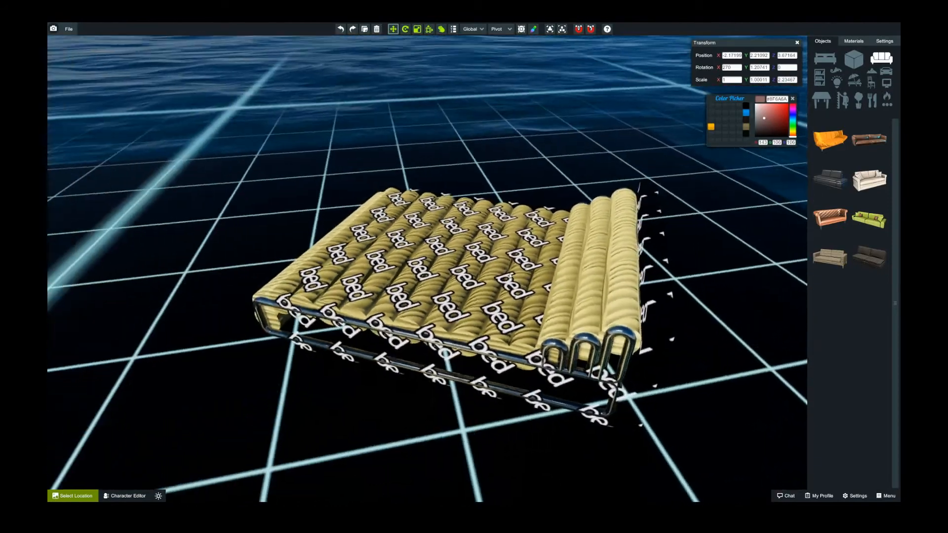
left_click(525, 276)
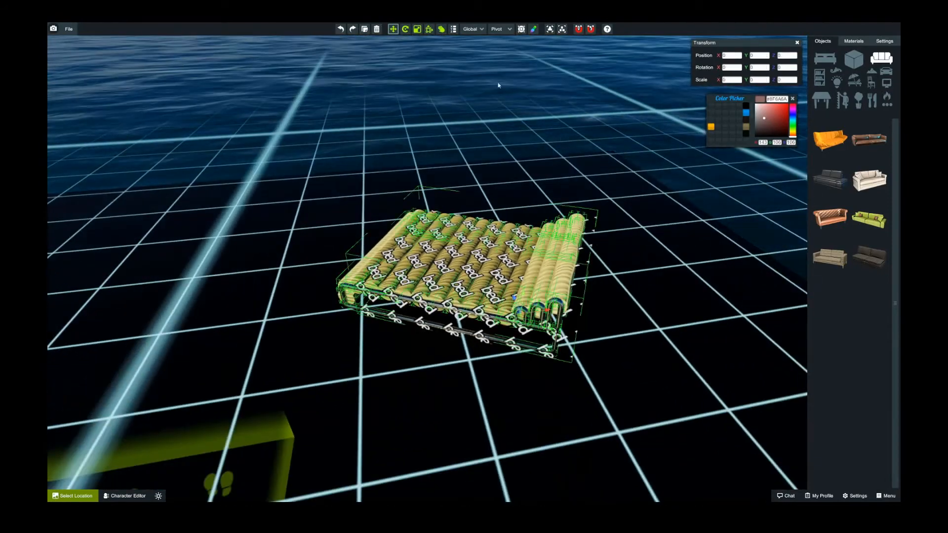
key("e")
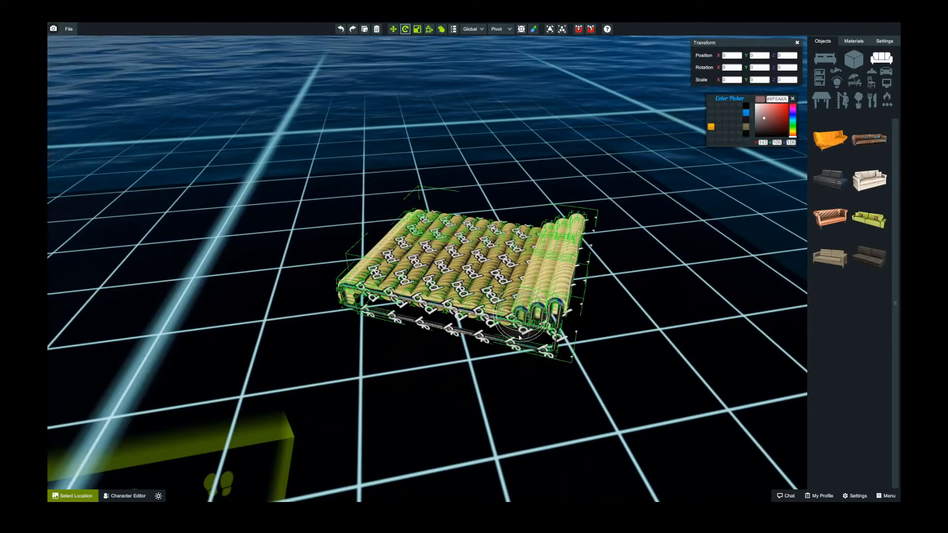
left_click_drag(519, 337, 534, 310)
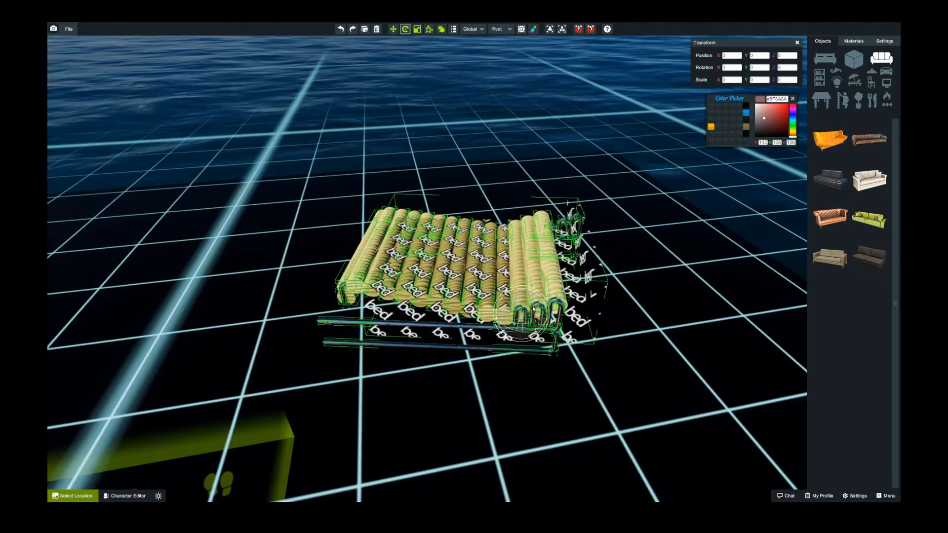
key("ctrl+z")
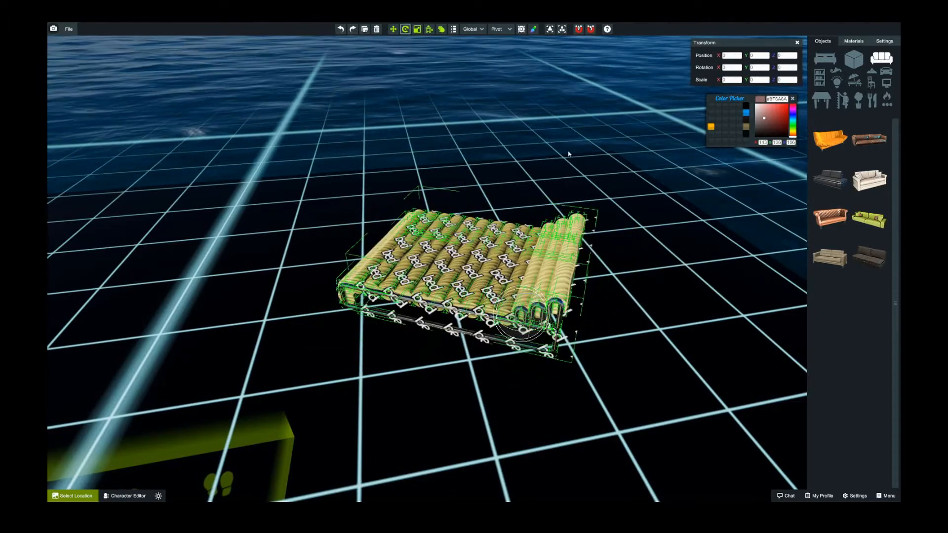
Set the bed's transform point to Center and raise the bed above the grid floor
left_click(504, 45)
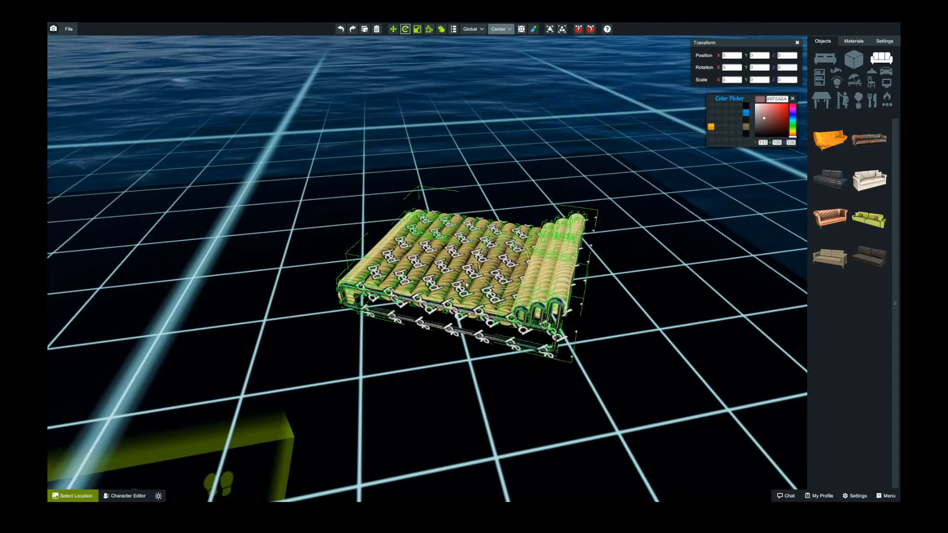
left_click_drag(503, 282, 501, 129)
scroll(514, 256, "down", 2)
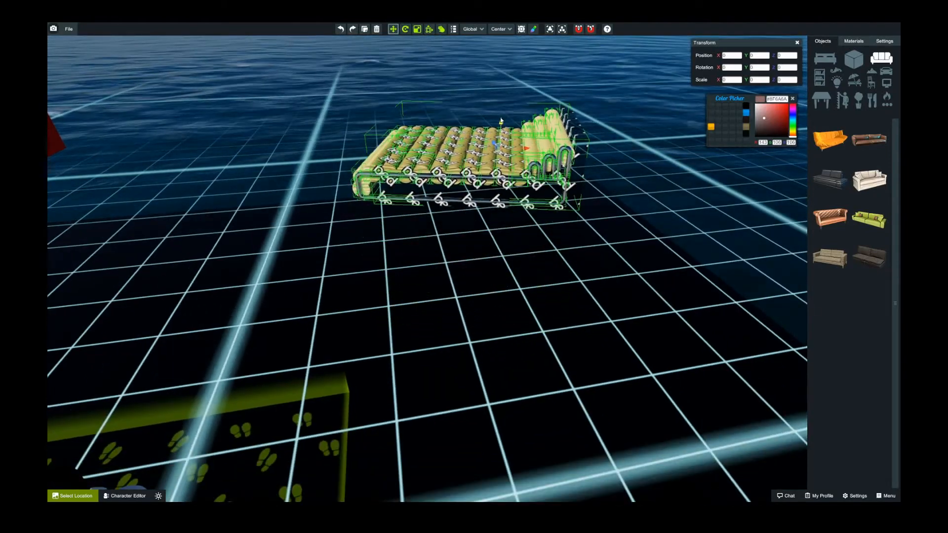
right_click_drag(502, 129, 529, 174)
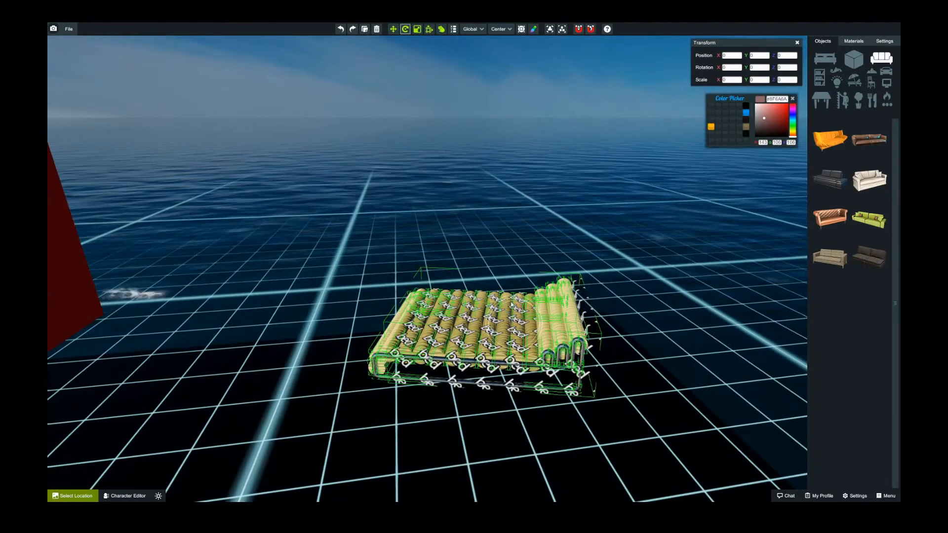
Rotate the bed about its centre so it tilts with the headrest end raised
key("e")
left_click_drag(517, 301, 501, 307)
right_click_drag(487, 310, 487, 296)
key("s")
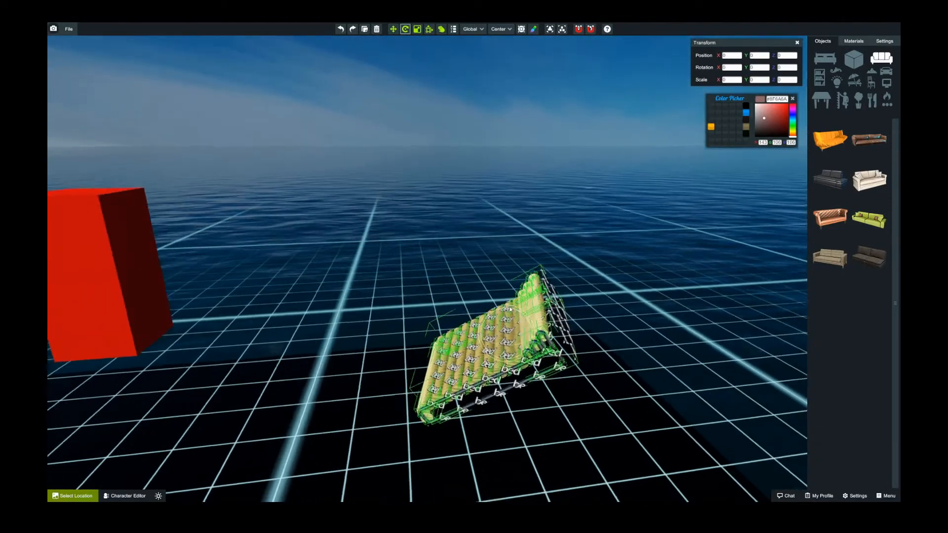
Move the tilted bed sideways and upward along the global axes
left_click(393, 29)
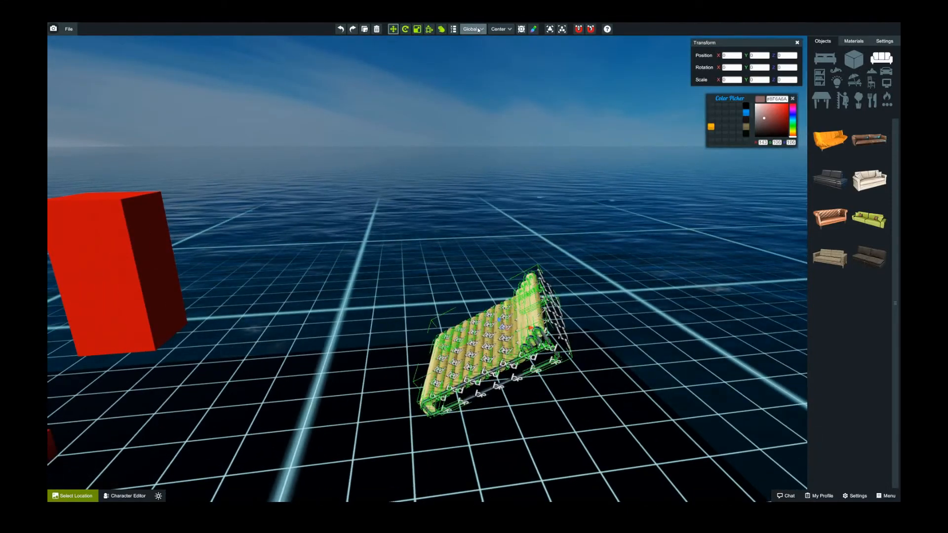
right_click_drag(474, 166, 415, 205)
key("w")
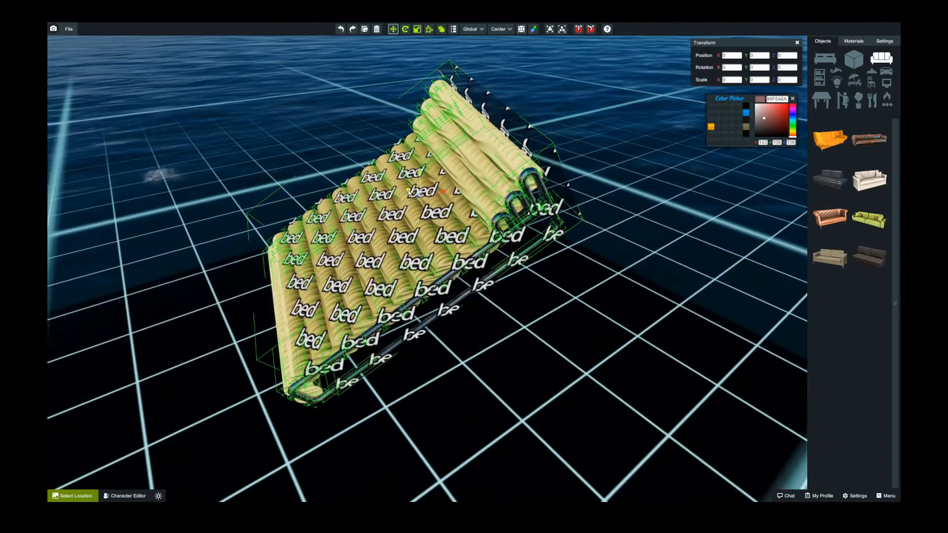
left_click_drag(409, 190, 500, 160)
Set the gizmo orientation to Local and move the tilted bed along its own axes
left_click(475, 29)
left_click(472, 45)
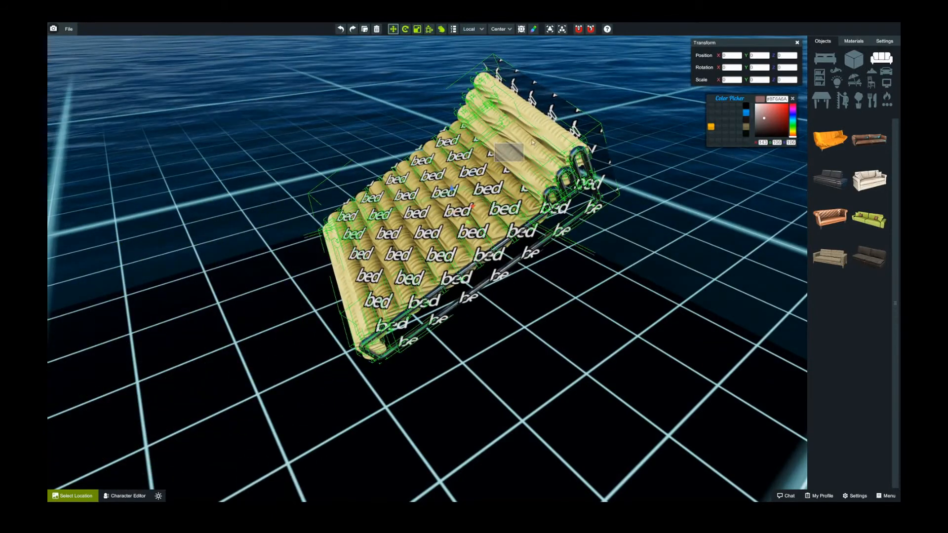
left_click(592, 207)
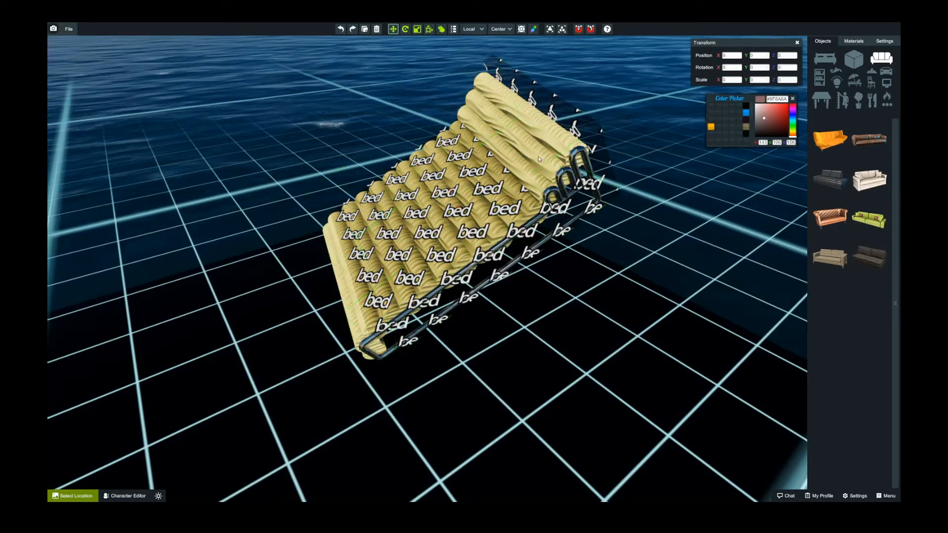
left_click(533, 117)
left_click_drag(534, 118, 526, 143)
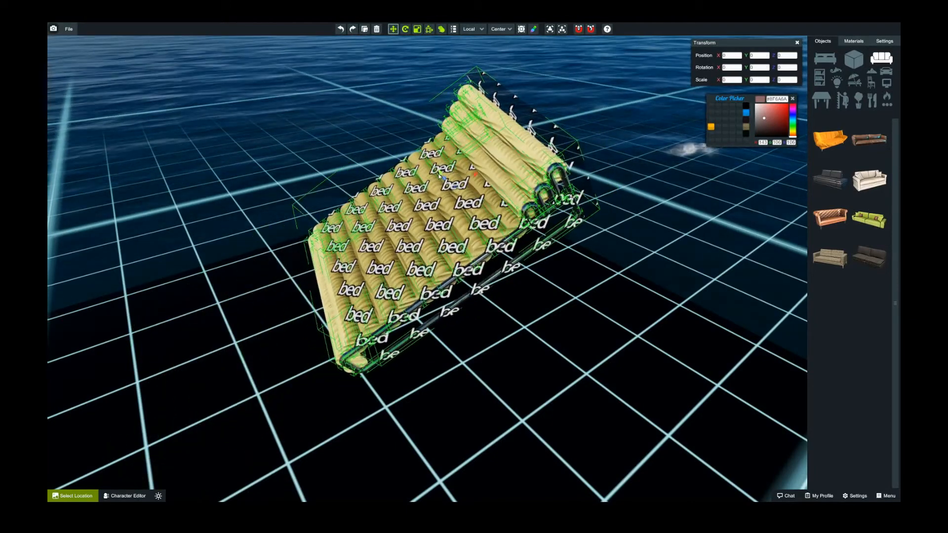
left_click_drag(439, 173, 424, 231)
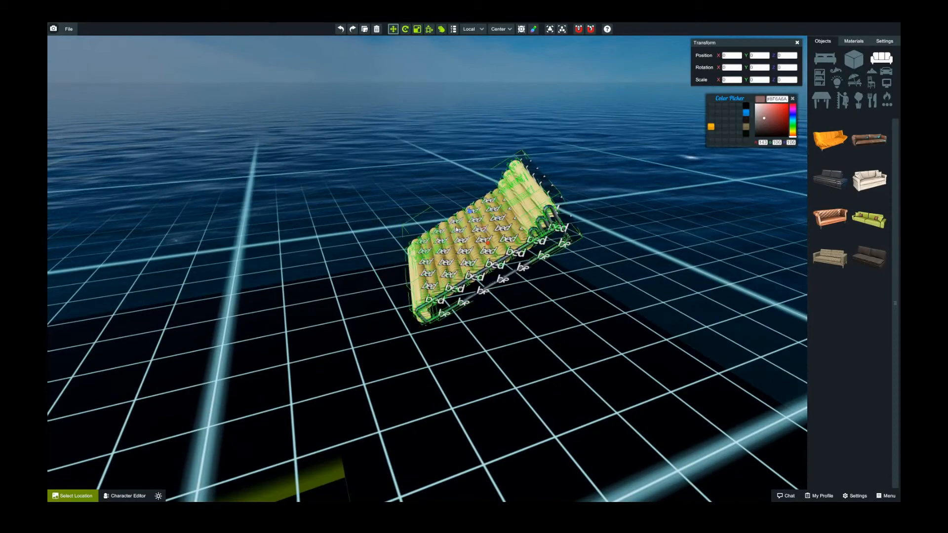
left_click_drag(518, 208, 467, 226)
Undo the moves and the tilt of the bed
key("ctrl+z")
key("ctrl+z")
key("ctrl+z")
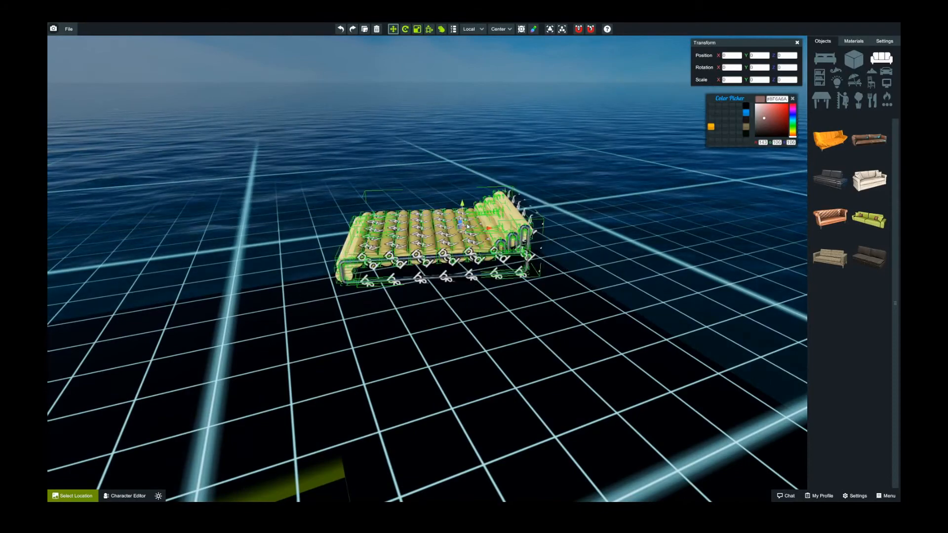
right_click_drag(468, 226, 411, 226)
scroll(411, 227, "down", 5)
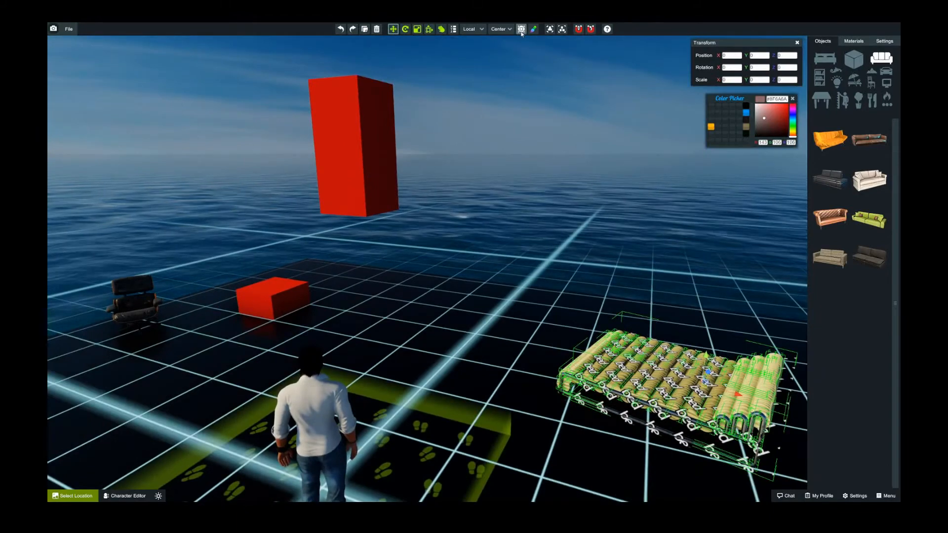
mouse_move(498, 94)
right_mouse_down()
mouse_move(479, 117)
mouse_move(490, 109)
right_mouse_up()
scroll(491, 110, "up", 5)
scroll(490, 109, "down", 5)
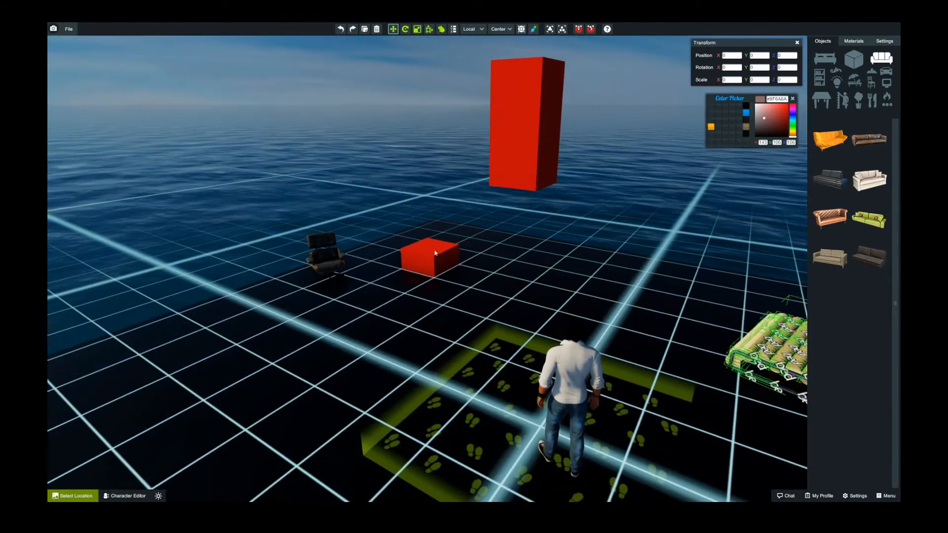
Focus the camera on the small red cube, then return to an overview of the scene
left_click(521, 29)
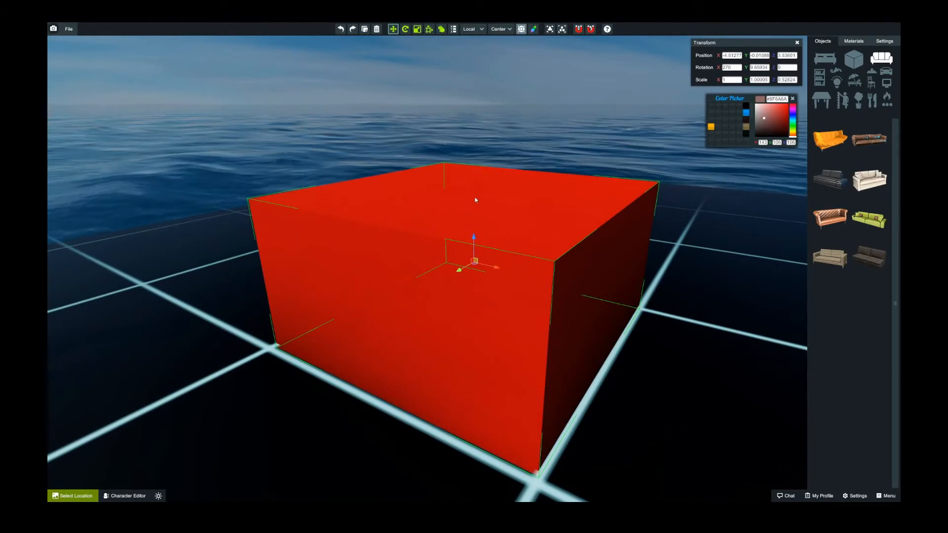
scroll(487, 206, "down", 5)
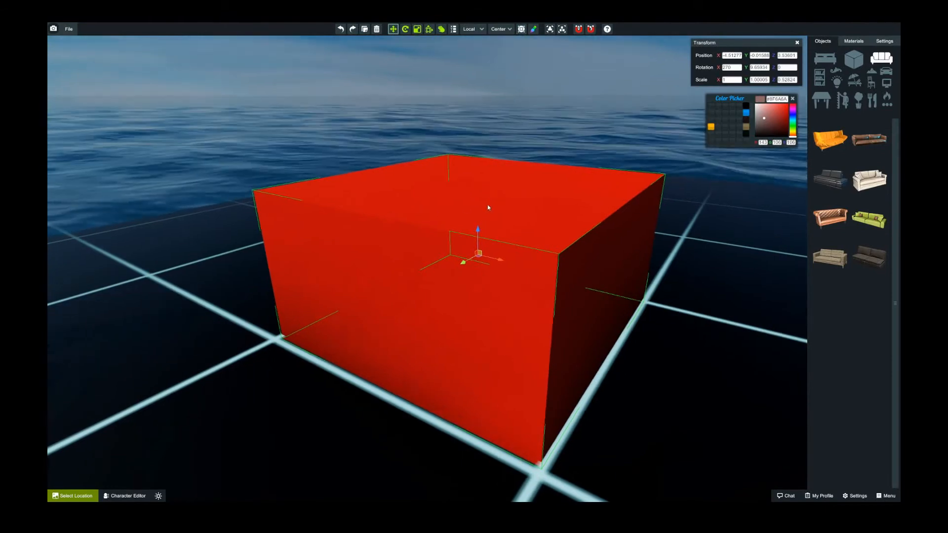
left_click(505, 212)
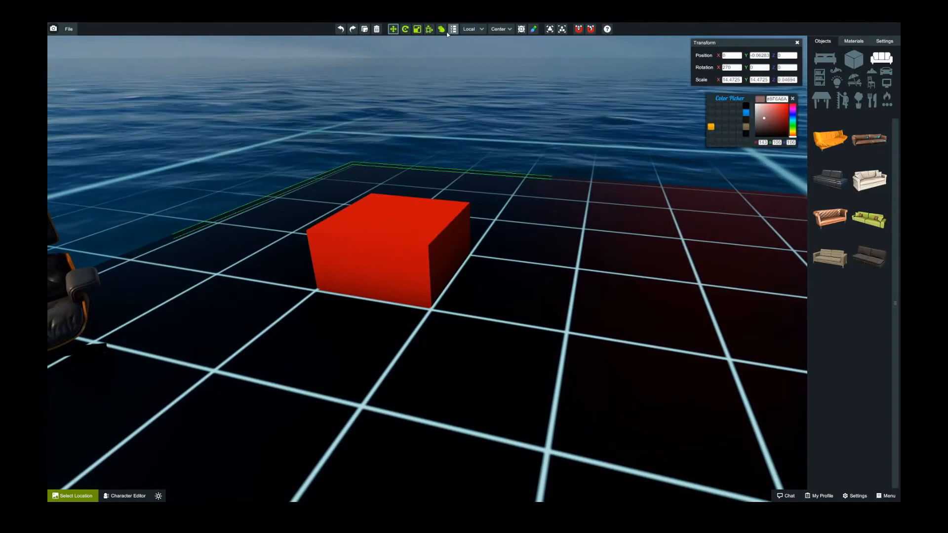
scroll(498, 50, "down", 10)
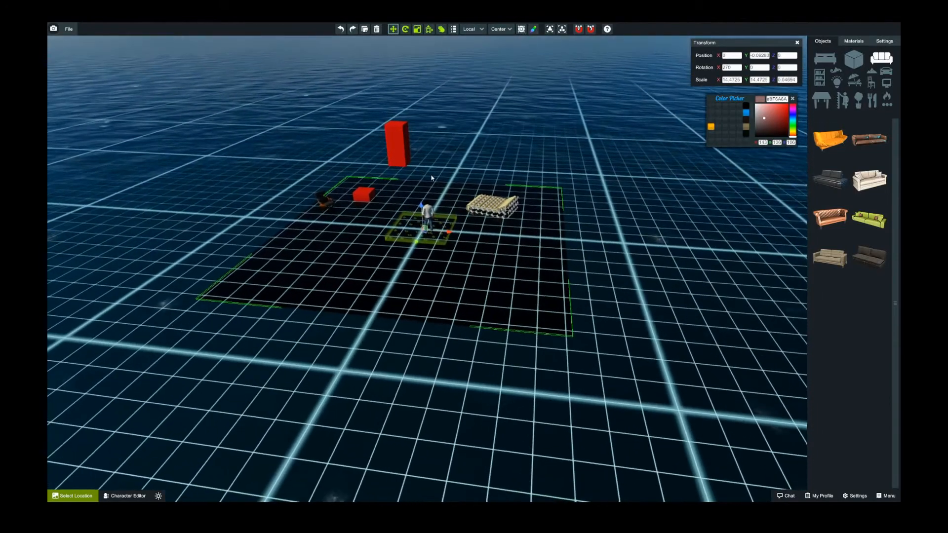
right_click_drag(431, 177, 472, 222)
scroll(486, 240, "up", 8)
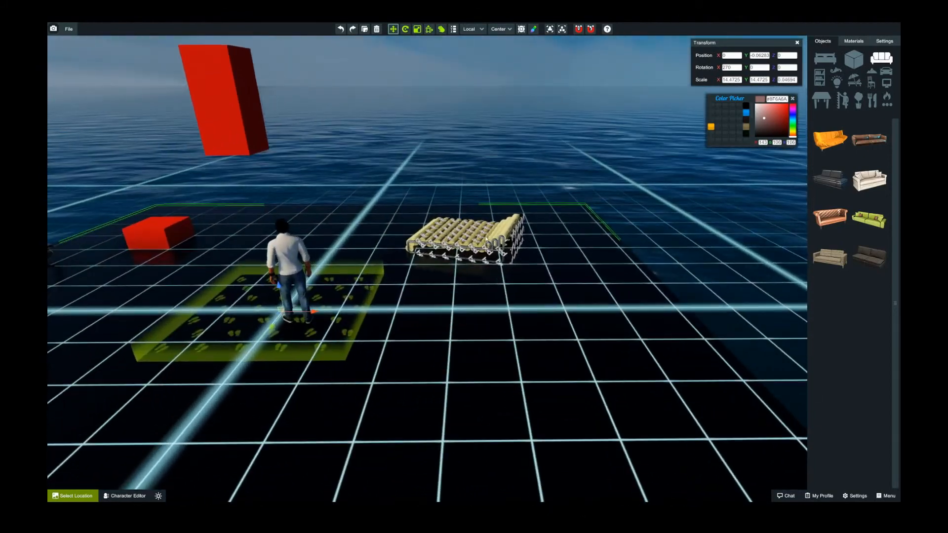
Select the bed and focus the camera on it
left_click(486, 239)
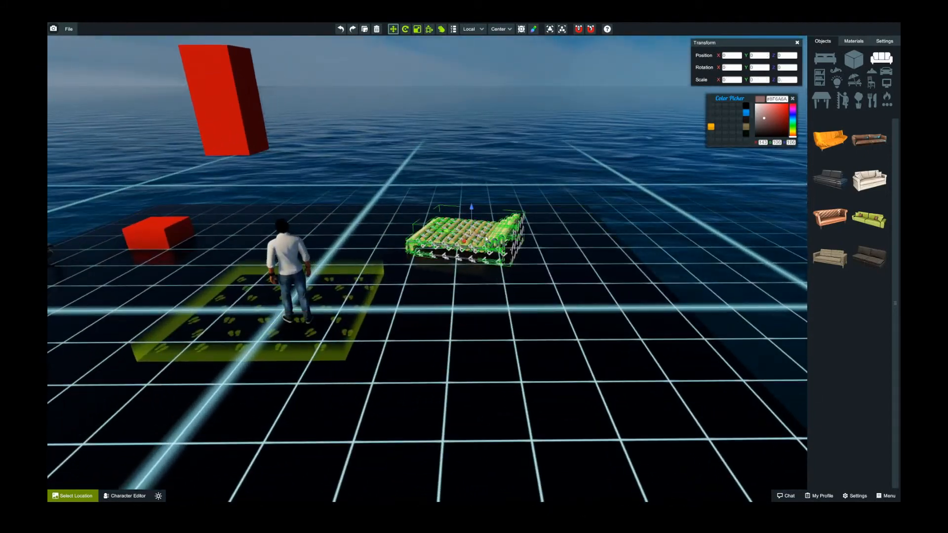
left_click(520, 29)
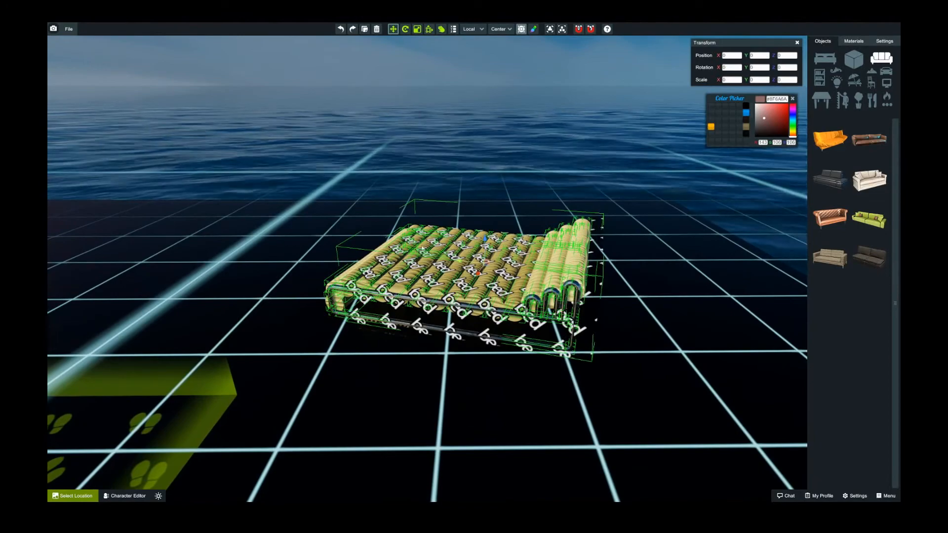
right_click_drag(484, 258, 469, 248)
scroll(479, 258, "up", 3)
scroll(478, 254, "down", 6)
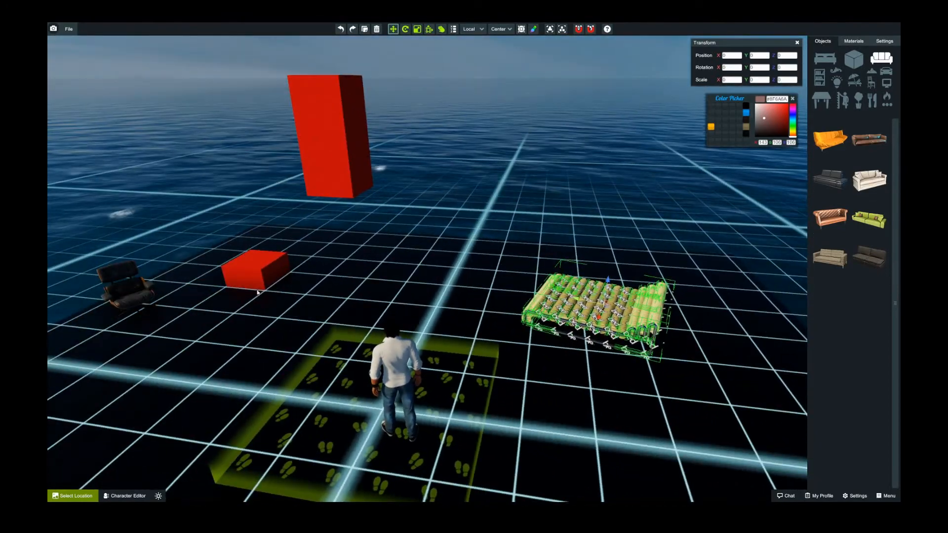
Select the small red cube and bring the camera into focus on it again
left_click(265, 273)
key("f")
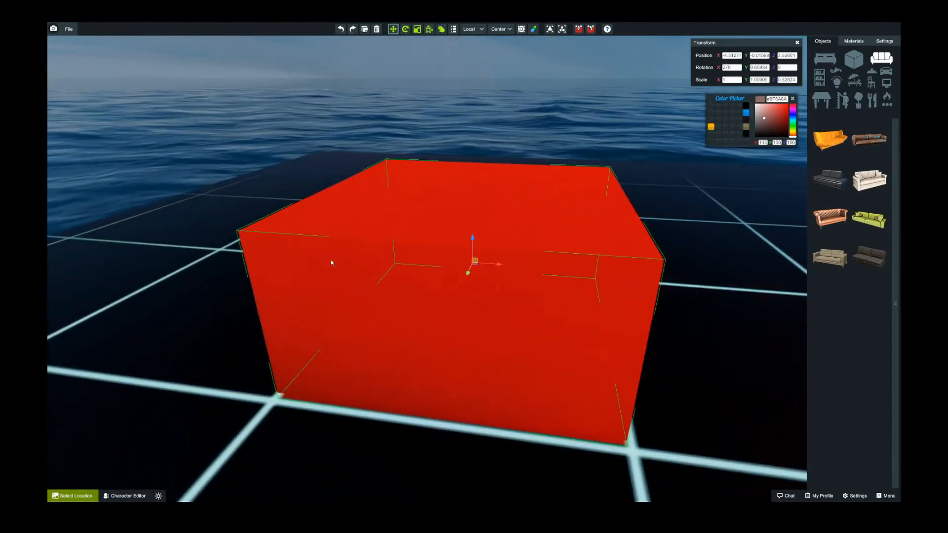
mouse_move(367, 251)
right_mouse_down()
mouse_move(423, 248)
mouse_move(376, 253)
right_mouse_up()
scroll(379, 250, "down", 6)
scroll(370, 253, "up", 4)
scroll(370, 254, "down", 4)
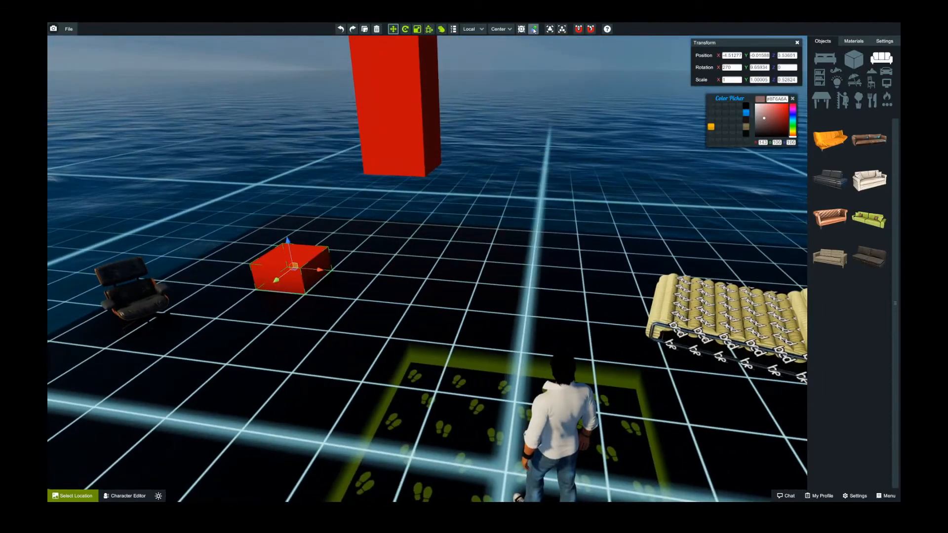
Recolour the small red cube to a medium green with the colour picker
left_click(534, 30)
left_click(535, 30)
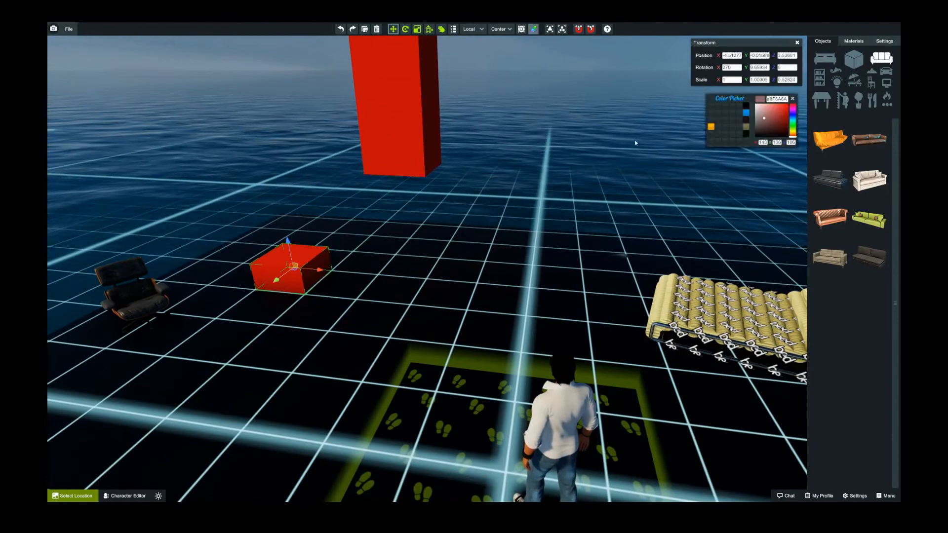
right_click_drag(380, 264, 350, 267)
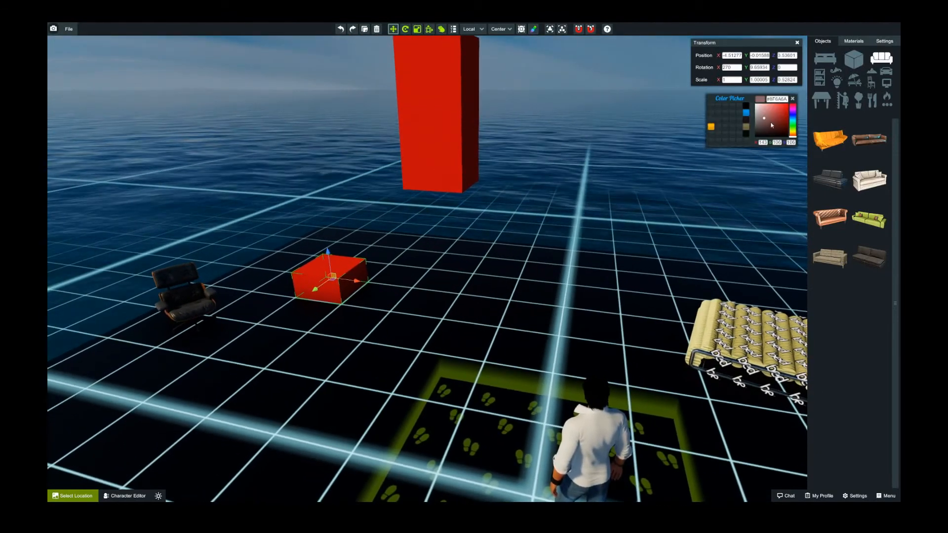
left_click(779, 113)
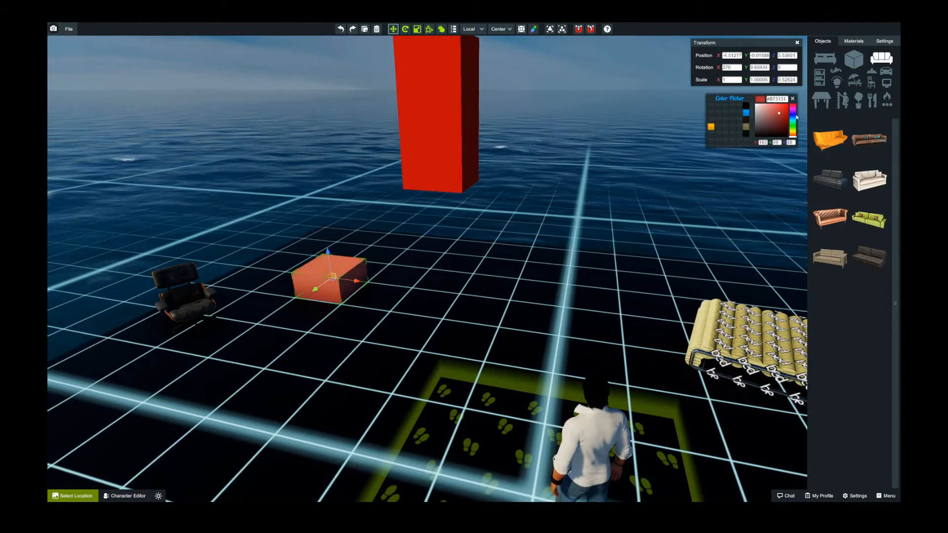
left_click_drag(796, 117, 794, 124)
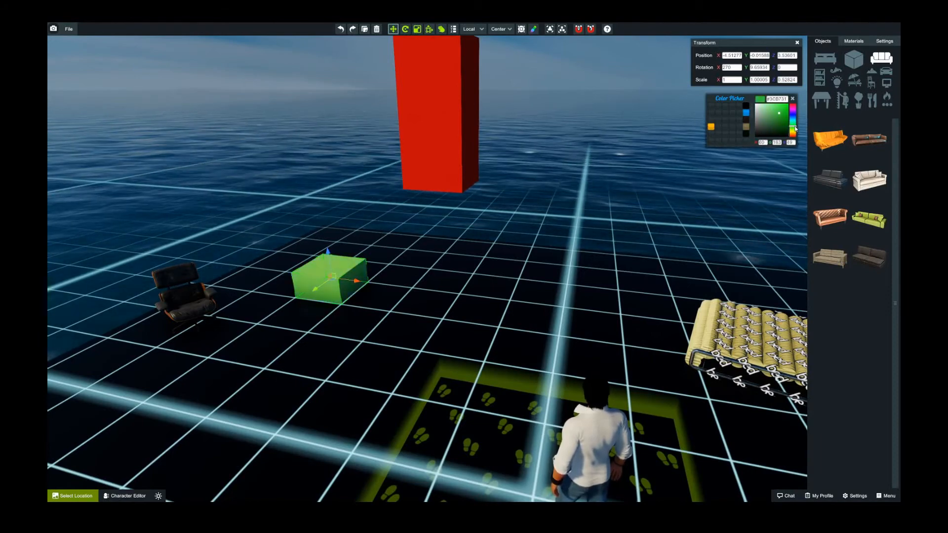
Lower the tall red box from mid-air down to the floor
right_click_drag(533, 211, 525, 203)
scroll(524, 203, "up", 3)
scroll(530, 198, "down", 5)
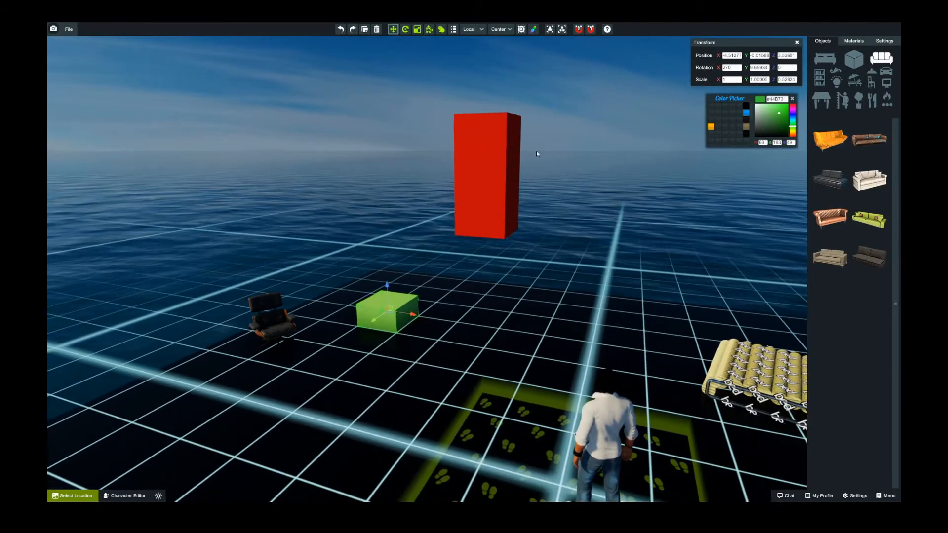
left_click(501, 151)
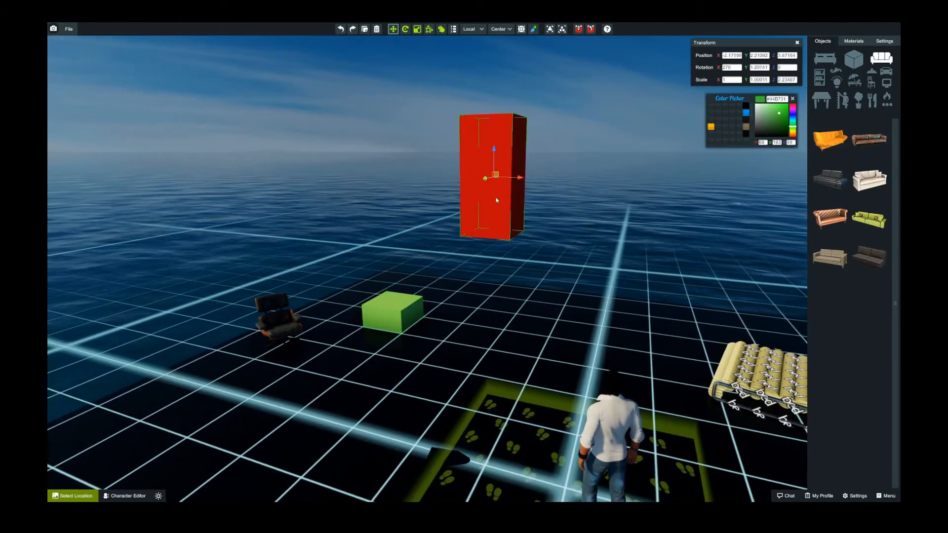
left_click_drag(495, 149, 493, 259)
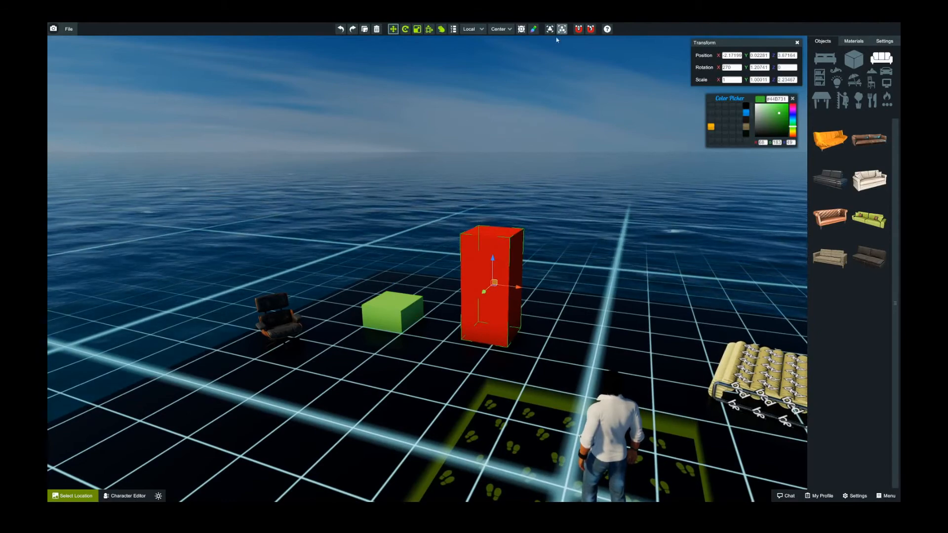
Add the chair and the green cube to the tall red box's selection, group all three, and move the group slightly
scroll(523, 143, "up", 3)
right_click_drag(519, 148, 508, 178)
scroll(506, 229, "down", 3)
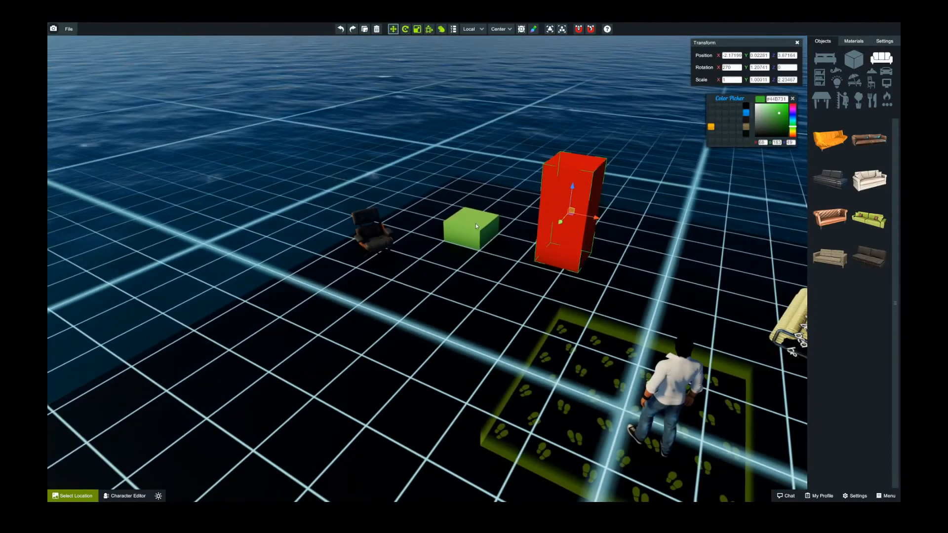
left_click(380, 241, "ctrl")
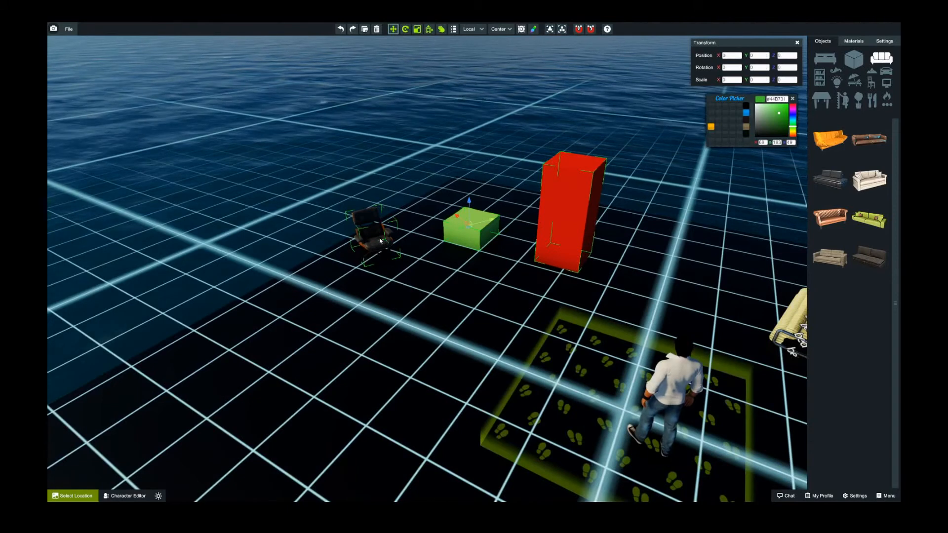
left_click(472, 226, "ctrl")
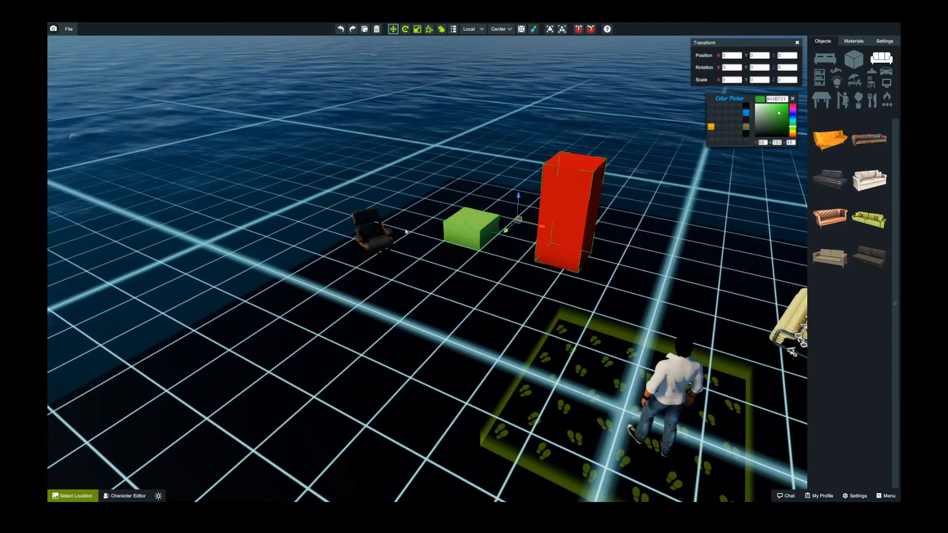
left_click(548, 32)
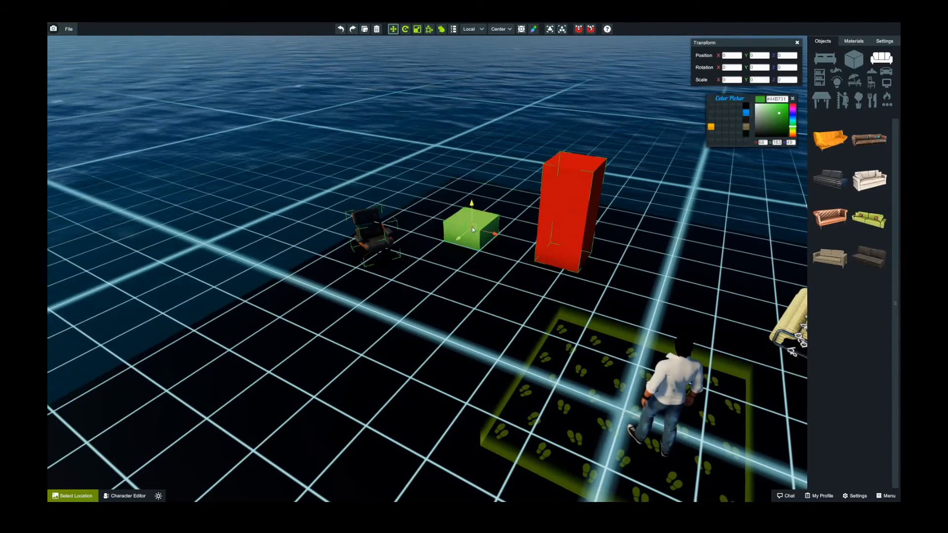
mouse_move(469, 232)
left_mouse_down()
mouse_move(496, 280)
mouse_move(484, 237)
left_mouse_up()
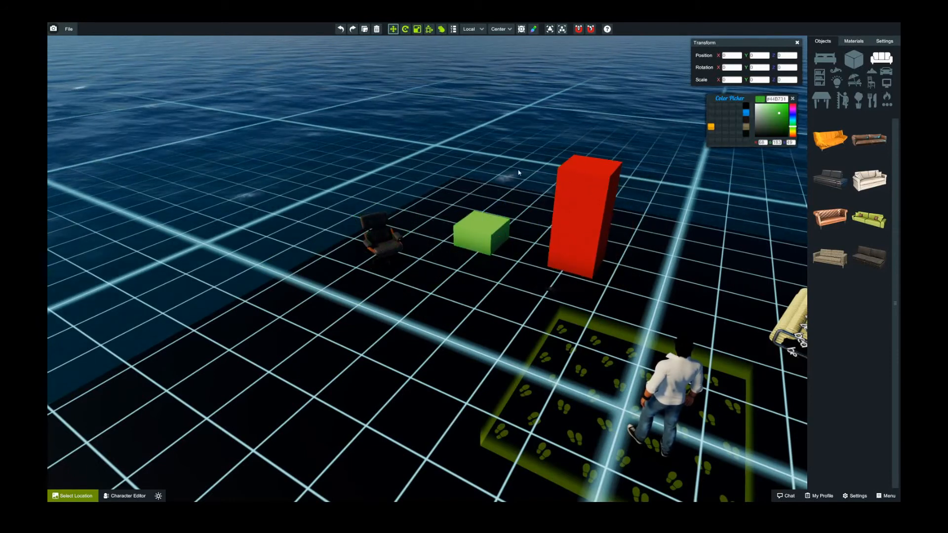
Select the separate chair, tall red box and green cube together and group them again
left_click(392, 249)
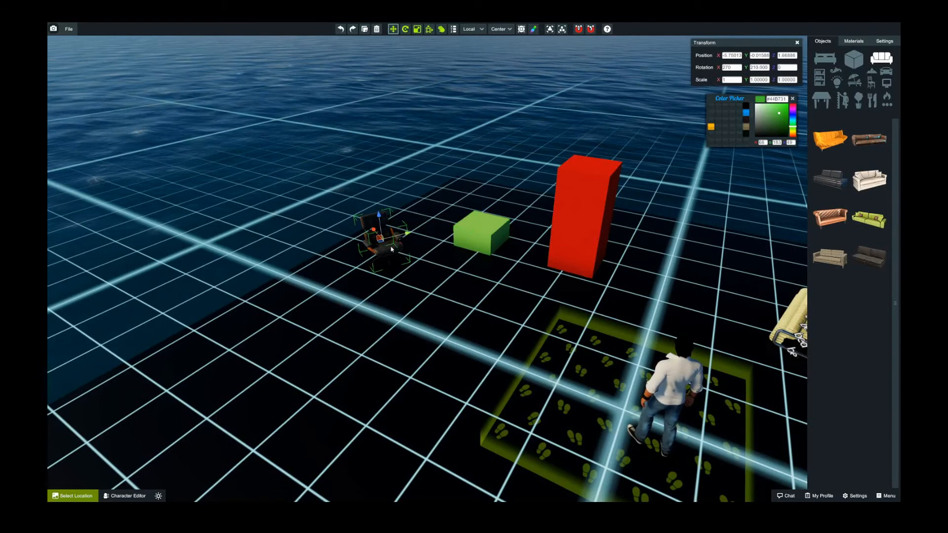
left_click(567, 220)
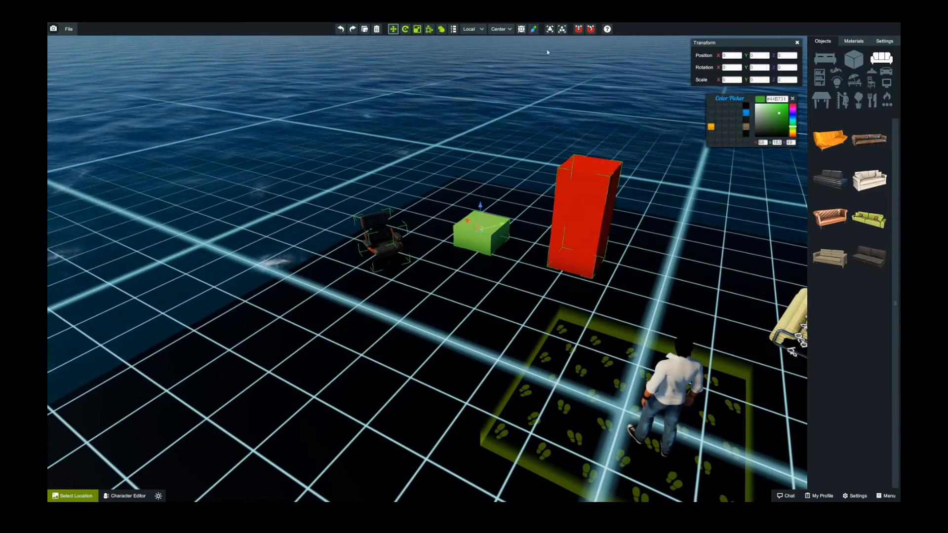
left_click(479, 229)
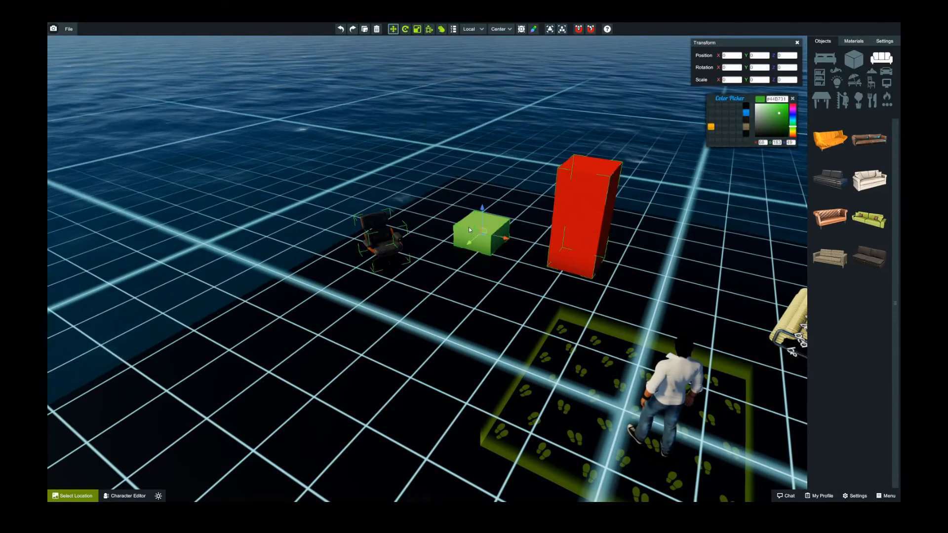
Select only the green cube inside the group and move it forward, closer to the avatar
left_click(472, 222)
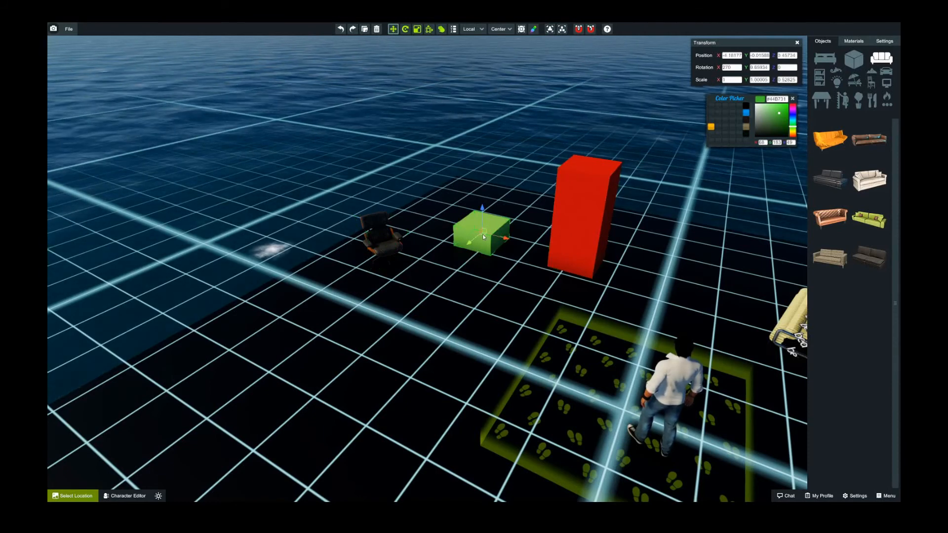
left_click_drag(482, 241, 462, 288)
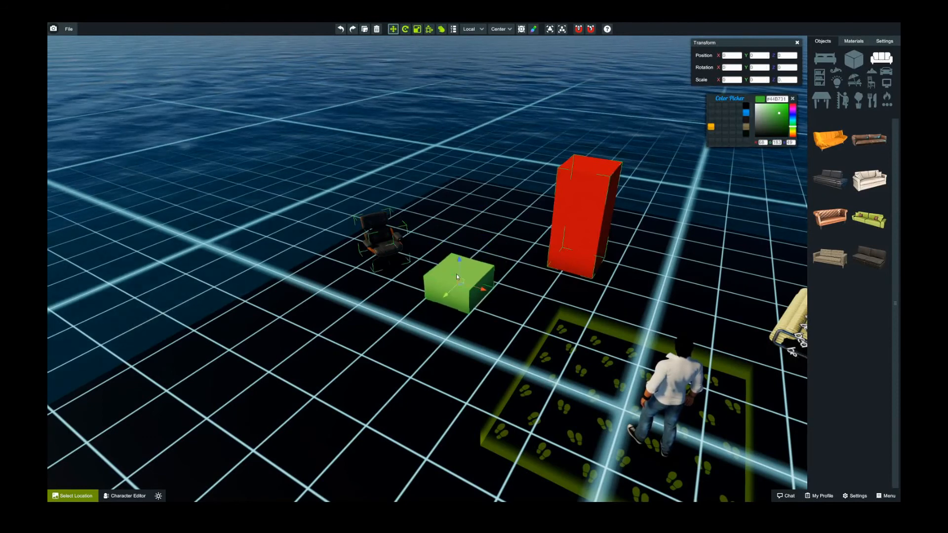
Move only the chair within the group to behind the green cube, then shift the whole group away from the avatar
left_click(403, 250)
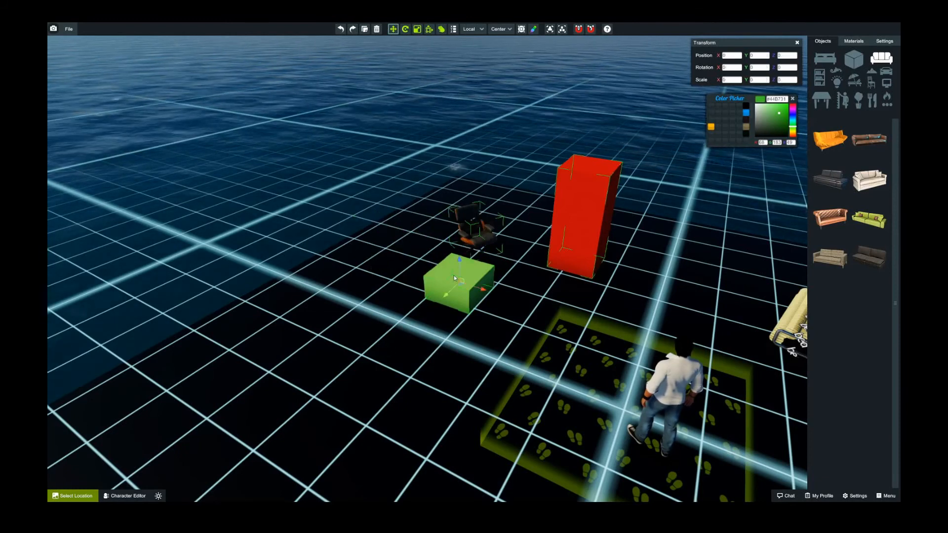
left_click(475, 237)
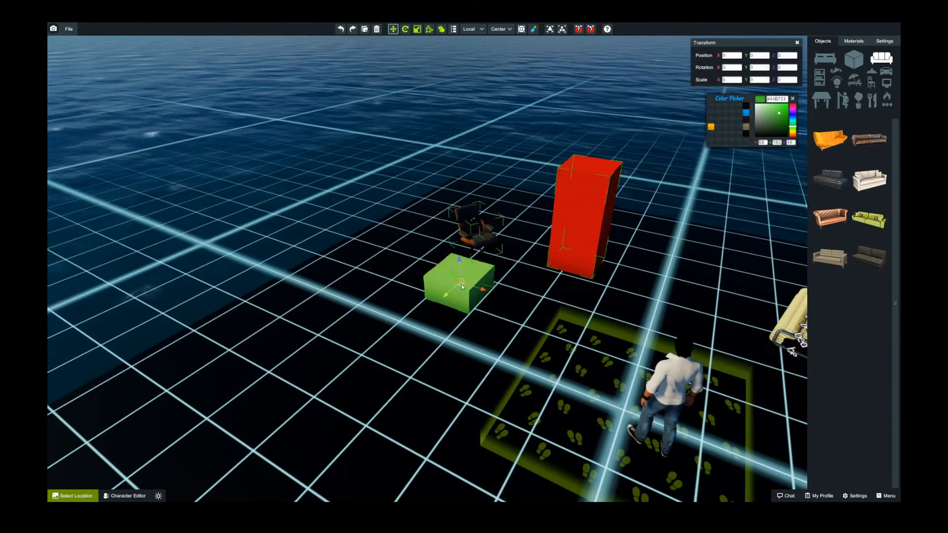
left_click_drag(462, 286, 428, 268)
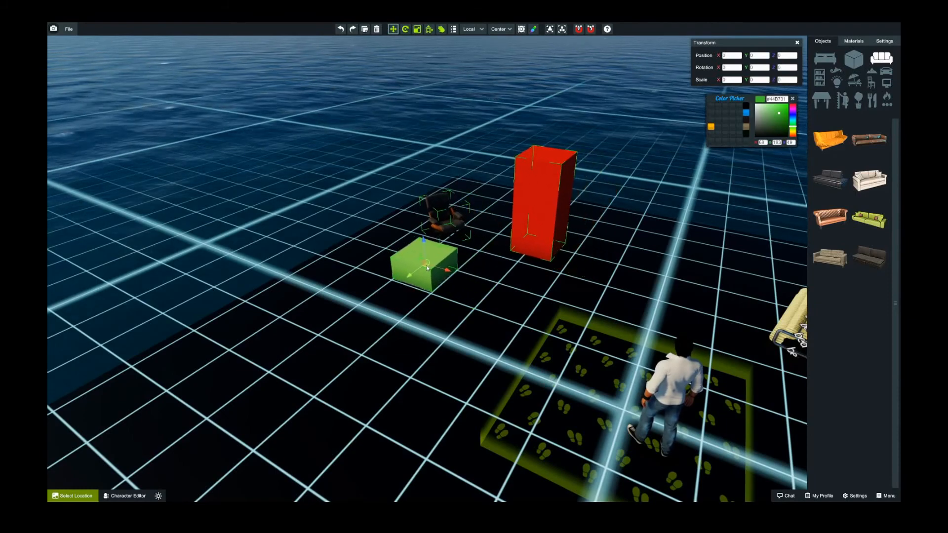
Select only the lowest headrest roll inside the grouped bed
right_click_drag(463, 263, 527, 265)
key("w")
key("s")
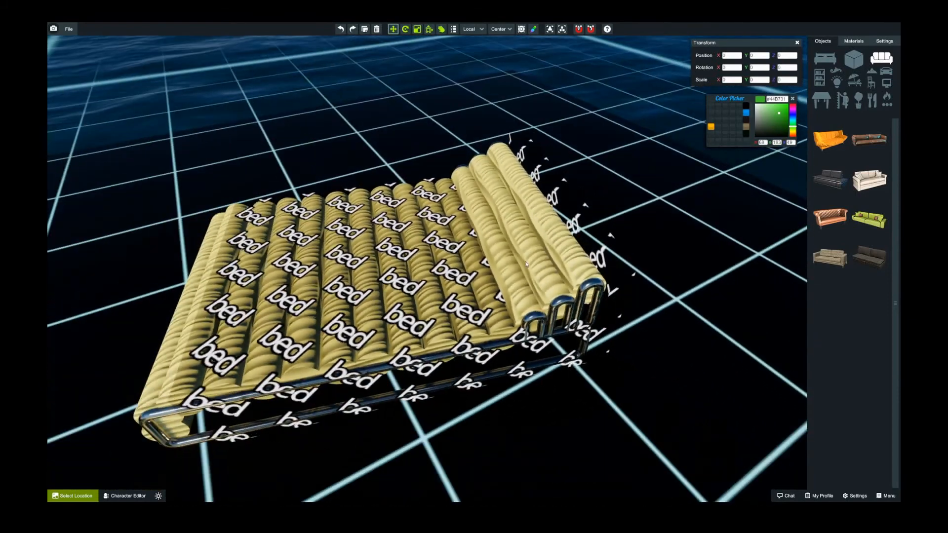
left_click(500, 253)
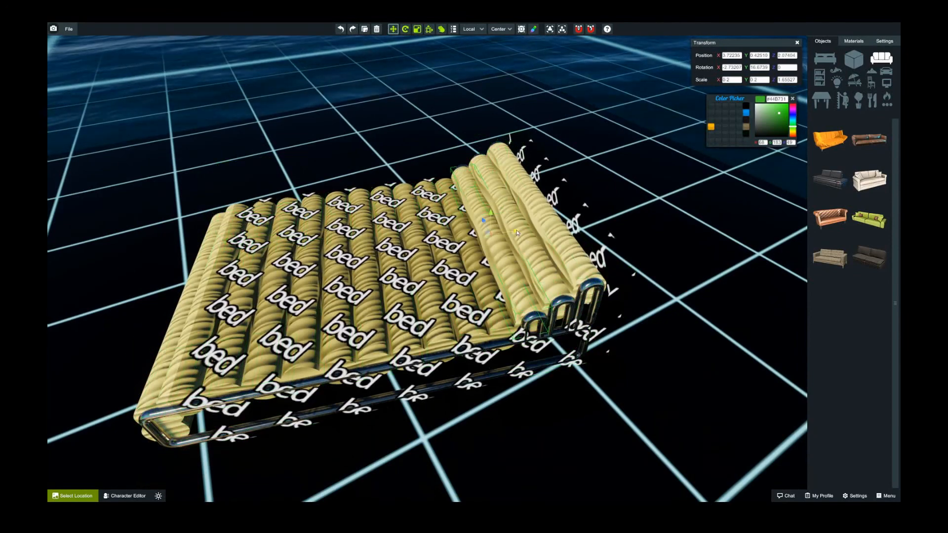
mouse_move(516, 233)
left_mouse_down()
mouse_move(474, 233)
mouse_move(517, 233)
left_mouse_up()
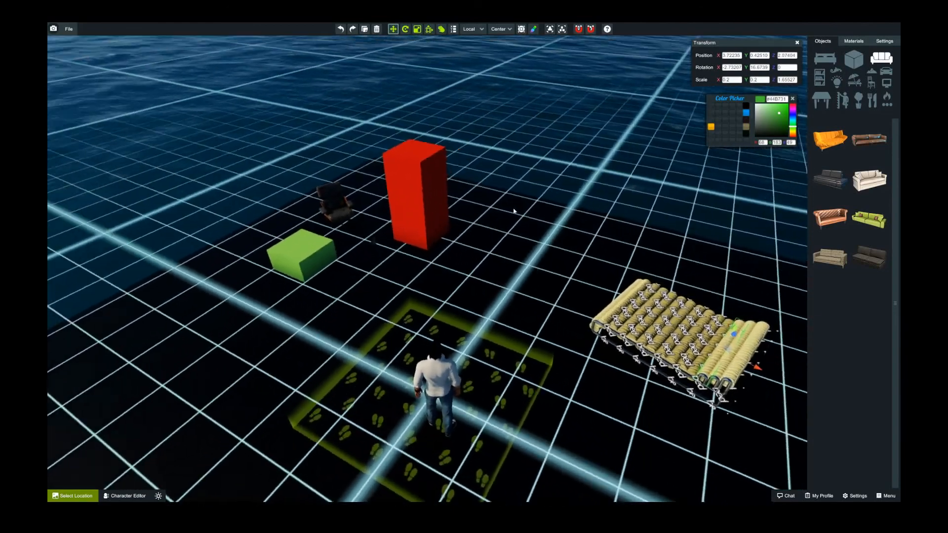
scroll(496, 200, "up", 5)
mouse_move(514, 211)
right_mouse_down()
mouse_move(496, 199)
mouse_move(510, 203)
right_mouse_up()
scroll(510, 203, "down", 5)
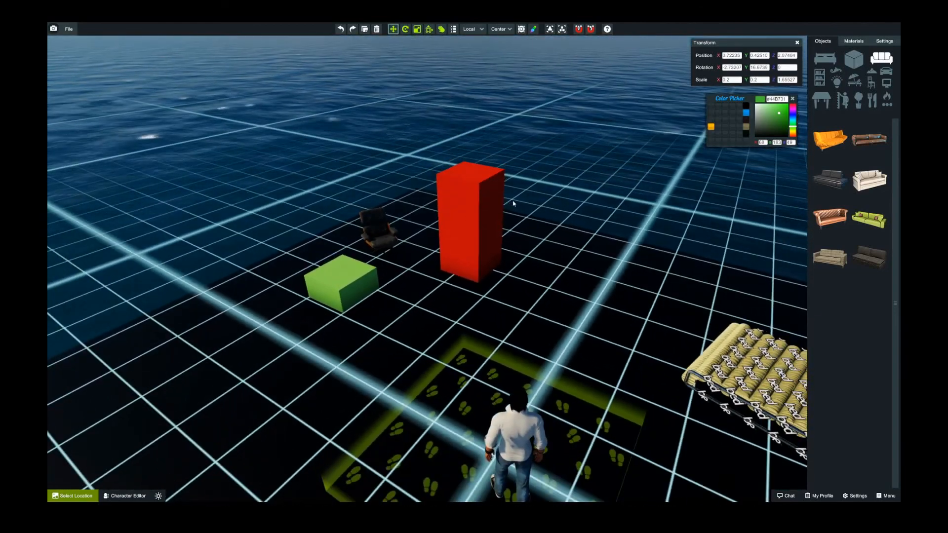